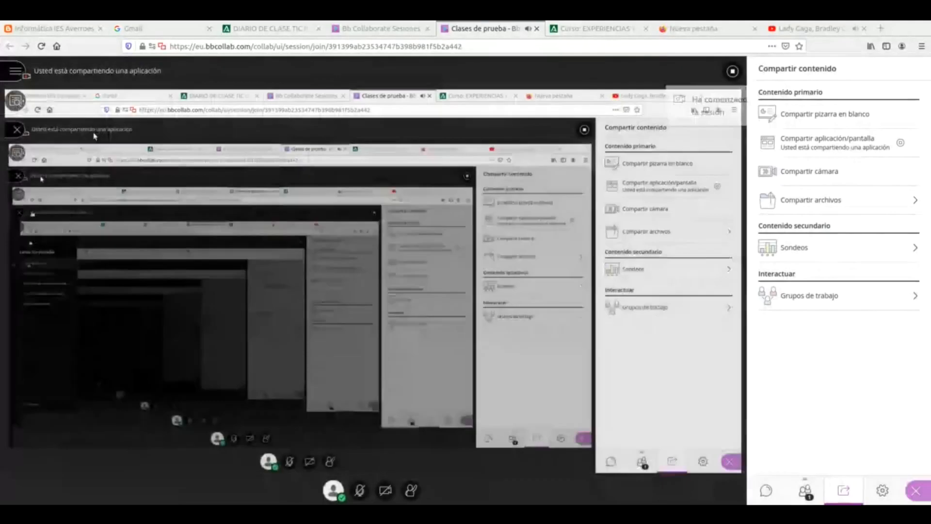
Find WordArt.com with a web search for "word art online" and start creating a new word cloud there
left_click(698, 30)
left_click(391, 113)
type("wo")
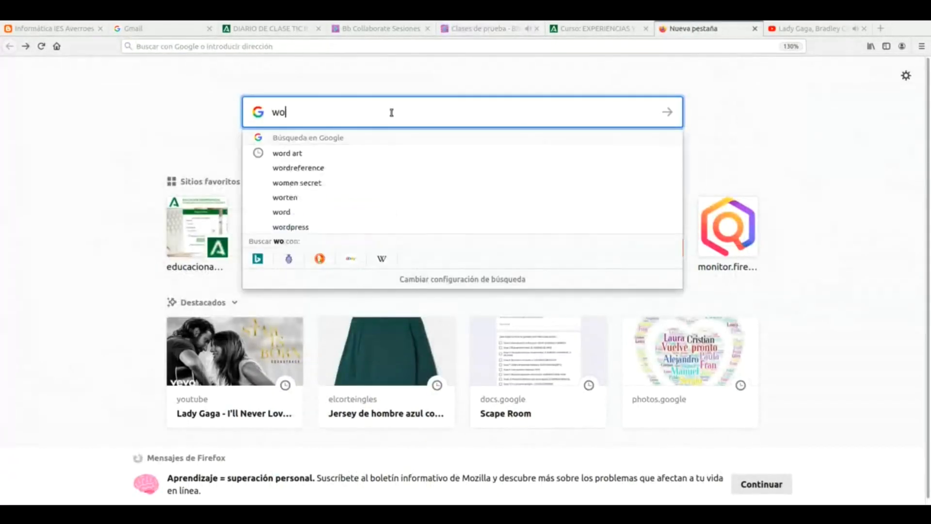
type("rd art")
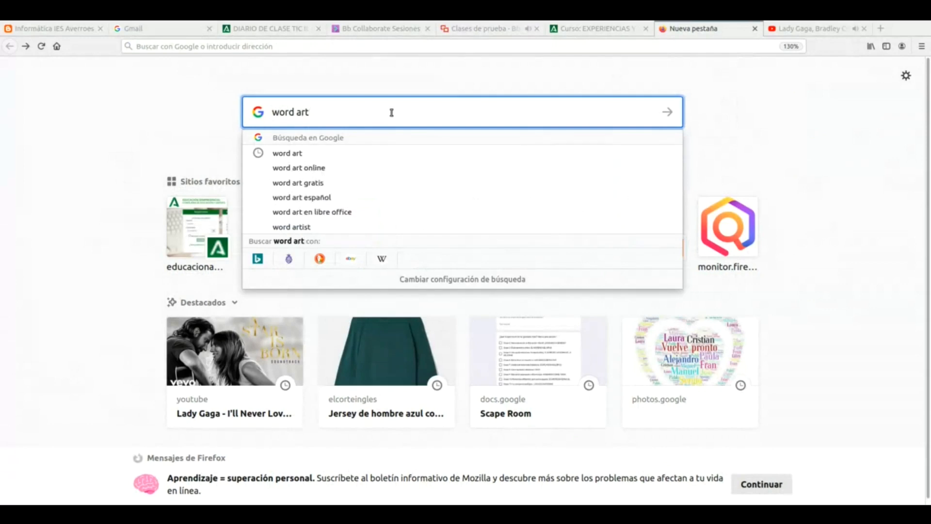
left_click(329, 167)
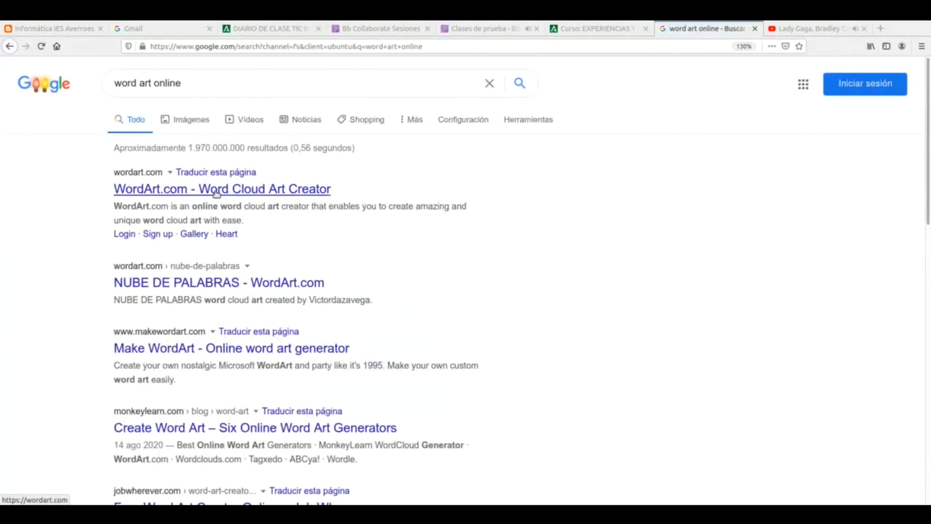
left_click(215, 190)
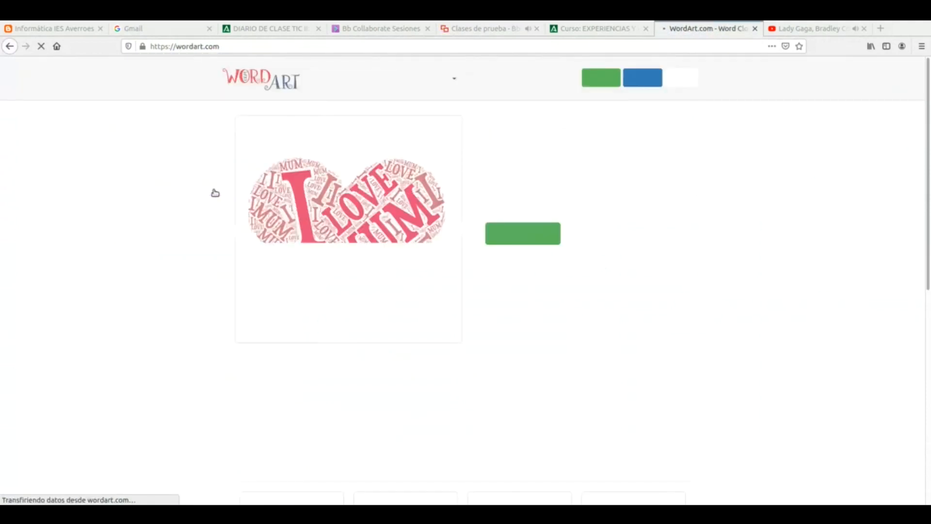
left_click(601, 78)
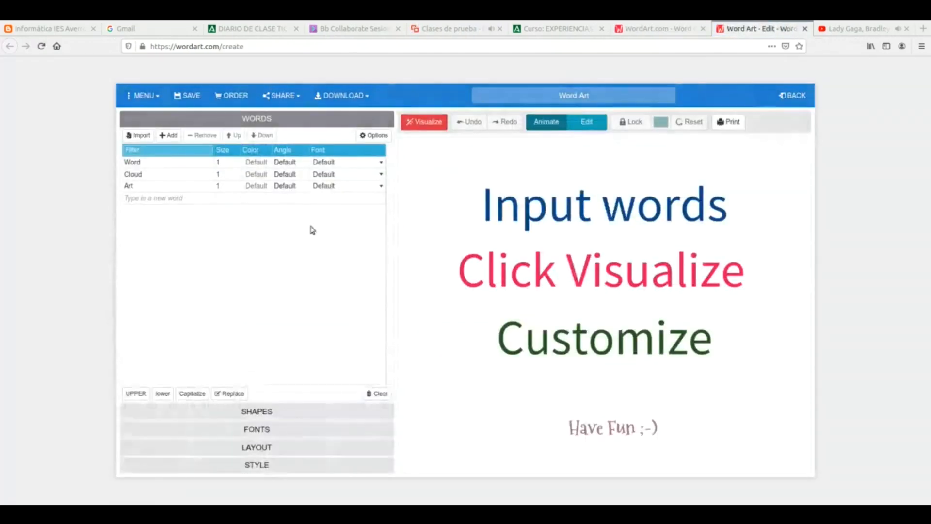
Replace the three default words in the word list with FELICES, FIESTAS and a person's first name
left_click(157, 167)
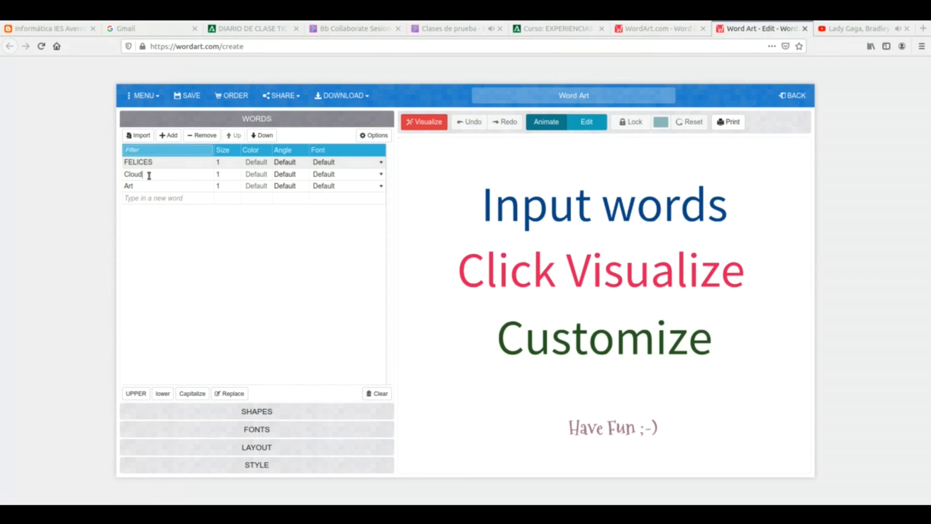
left_click(150, 171)
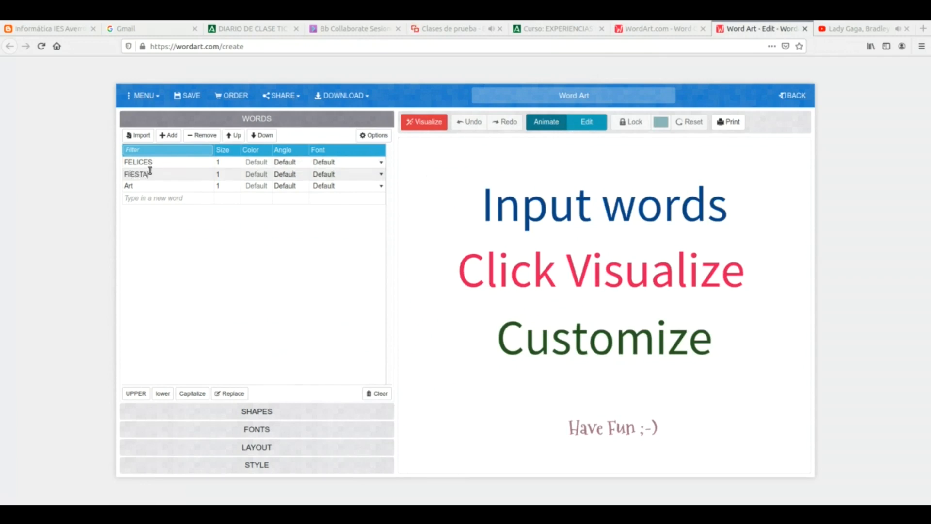
left_click(141, 189)
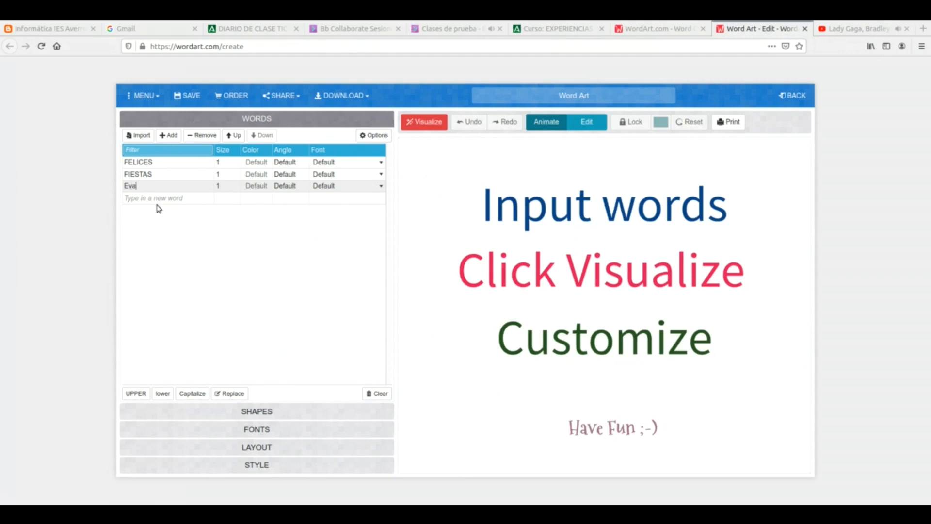
Add six more people's first names to the word list, each in its own row
left_click(169, 135)
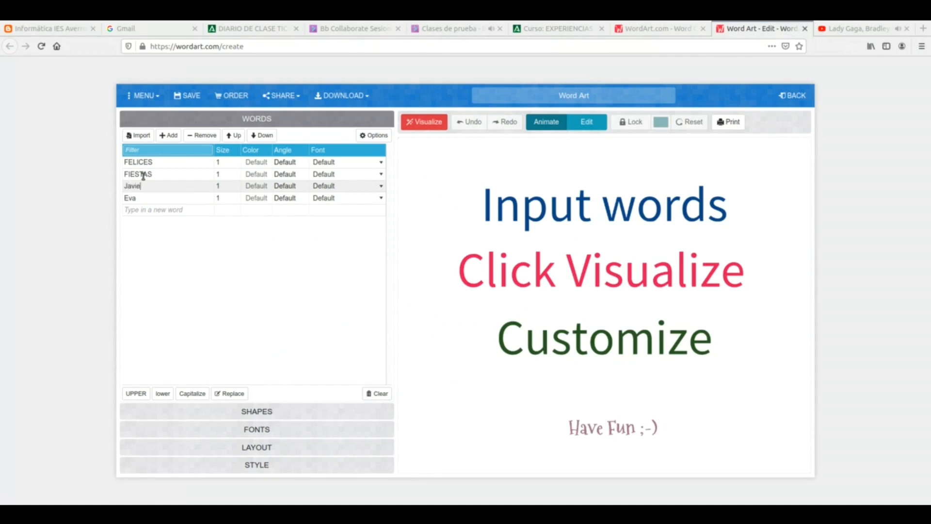
left_click(139, 209)
type("Antonio")
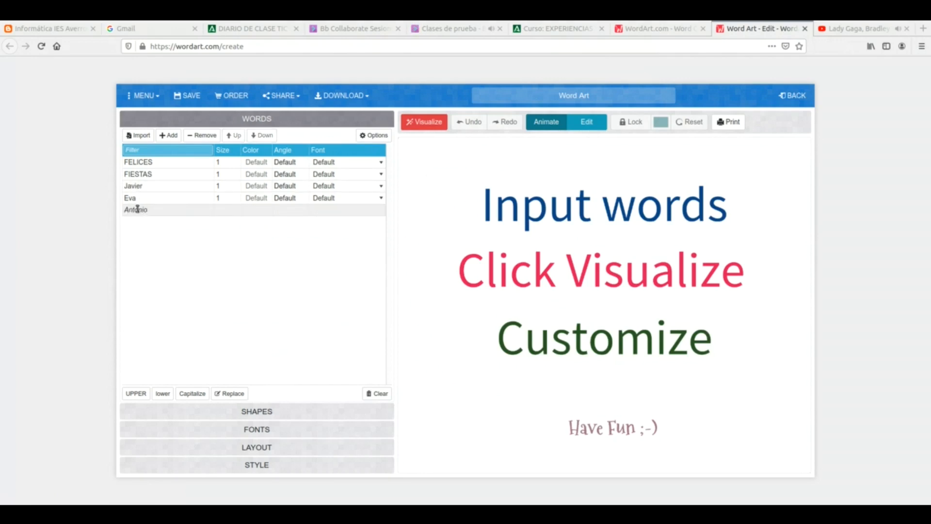
left_click(167, 136)
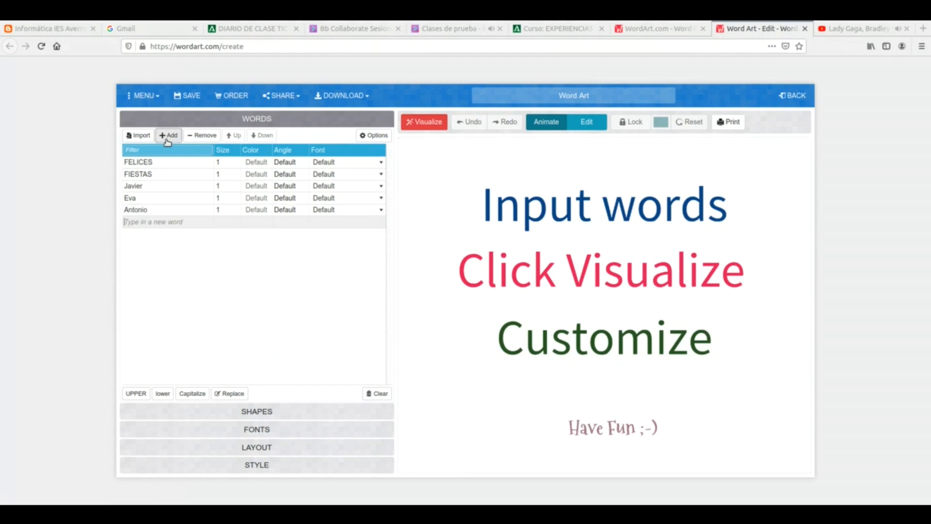
type("Ana")
left_click(168, 137)
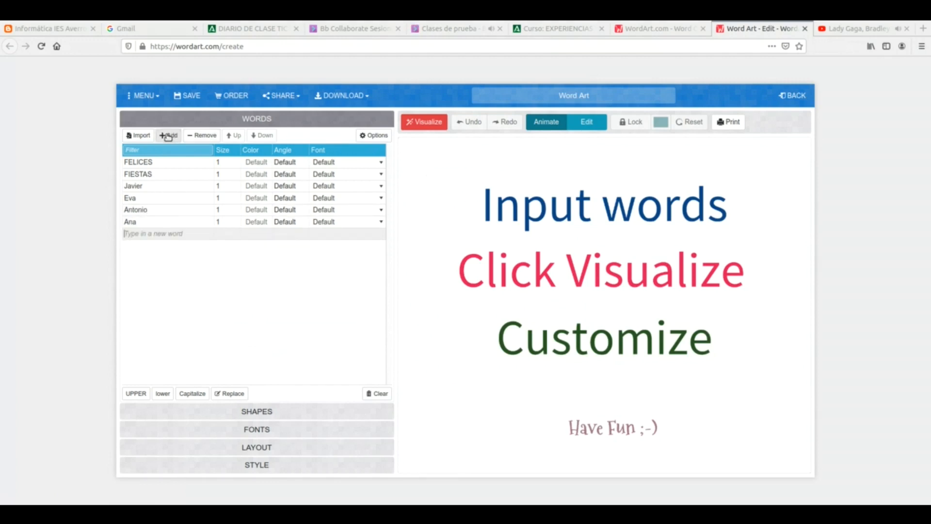
type("Lola")
left_click(168, 137)
type("José Manuel")
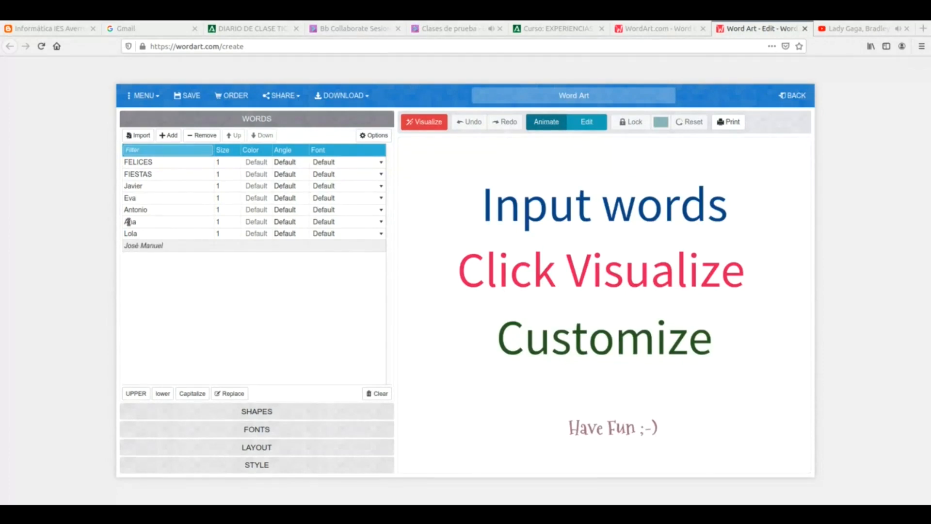
left_click(169, 135)
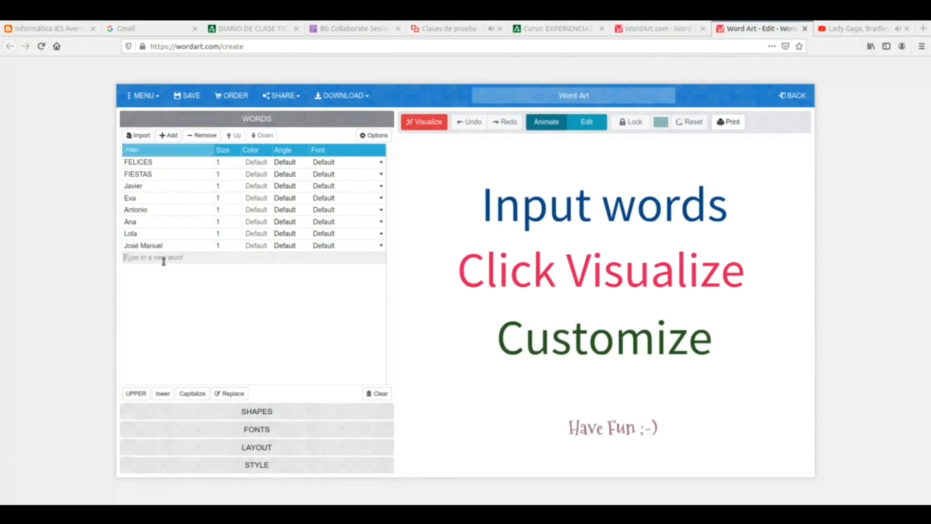
type("Jo")
Move the three women's names up the word list so they sit directly below FIESTAS
left_click(165, 198)
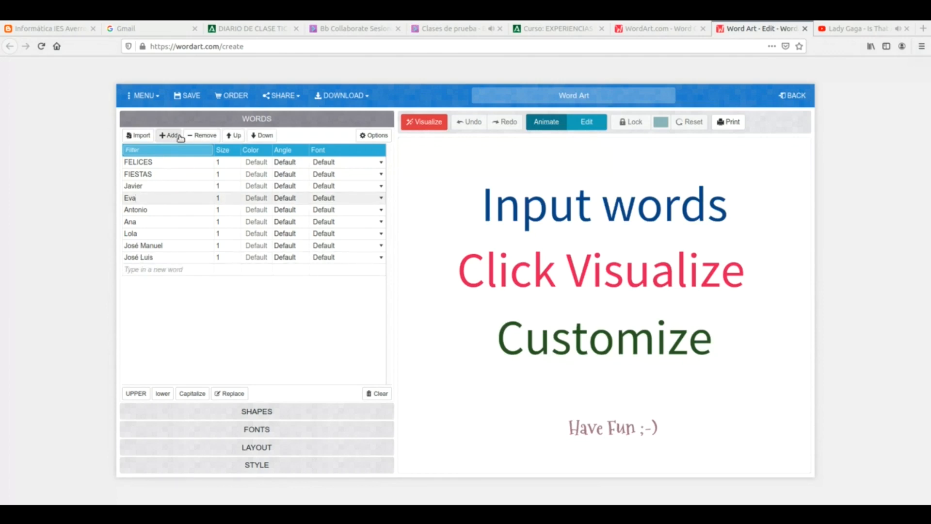
left_click(233, 136)
left_click(185, 222)
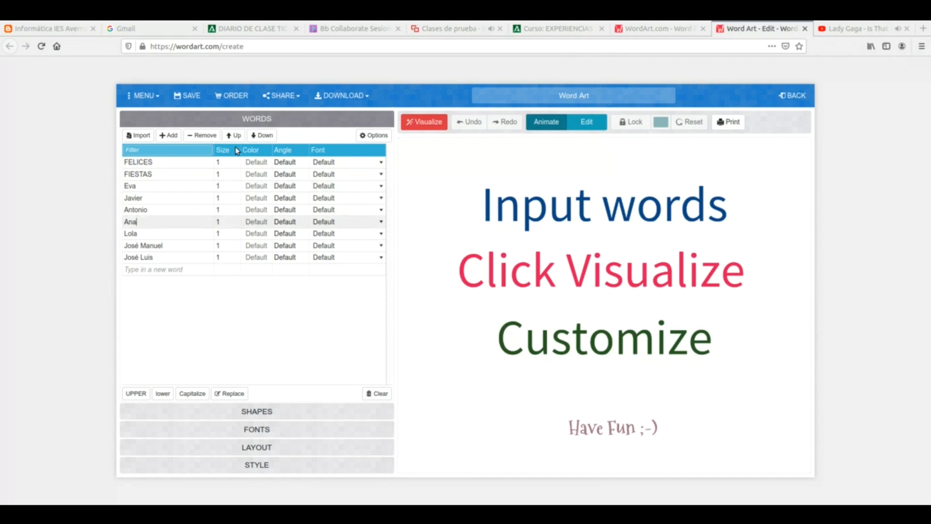
left_click(234, 136)
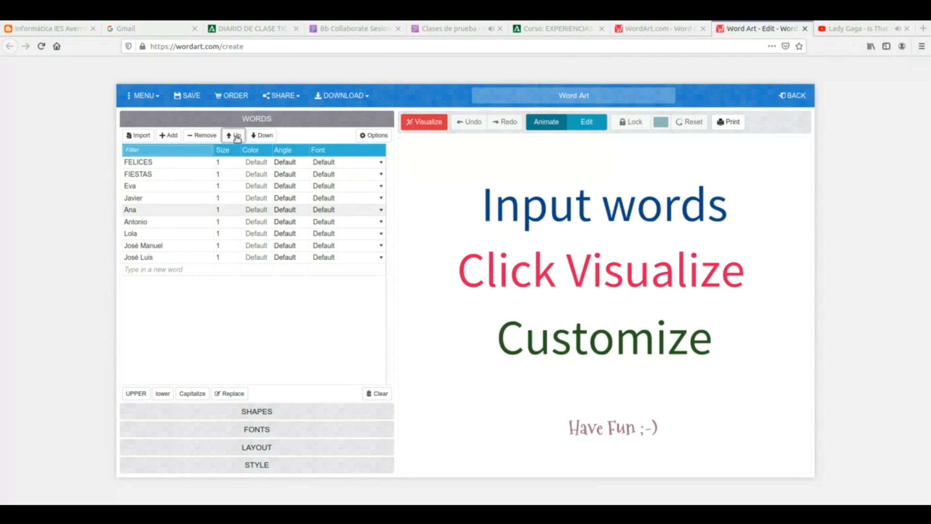
left_click(235, 136)
left_click(177, 234)
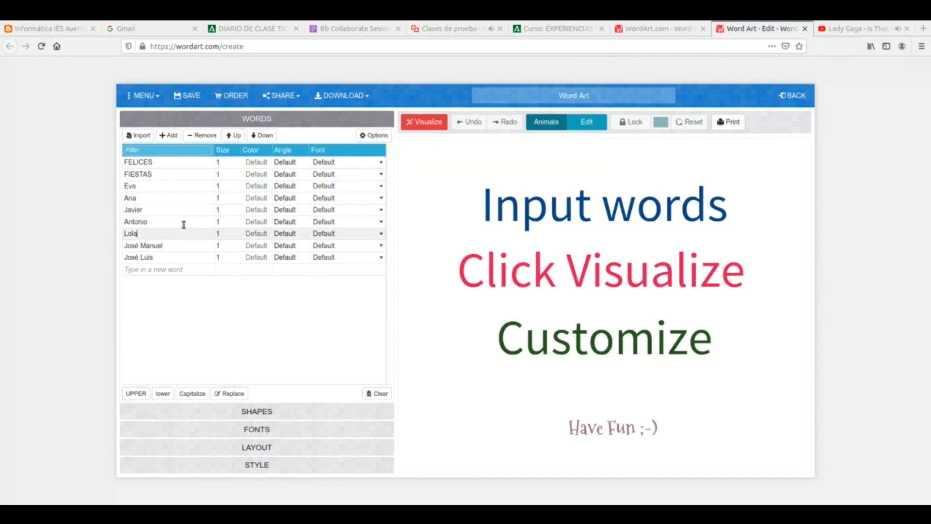
left_click(234, 136)
left_click(235, 136)
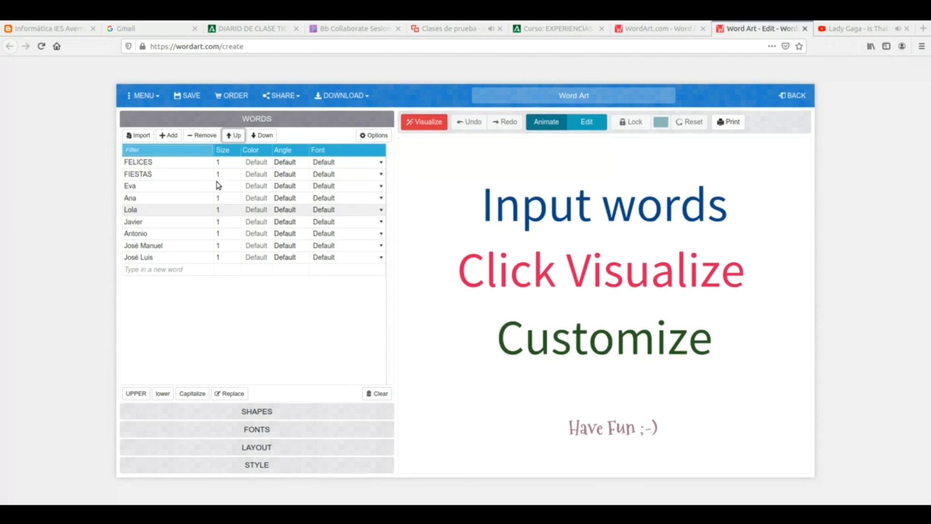
Set the size to 3 for FELICES, FIESTAS and the three women's names below them
left_click(219, 163)
type("33")
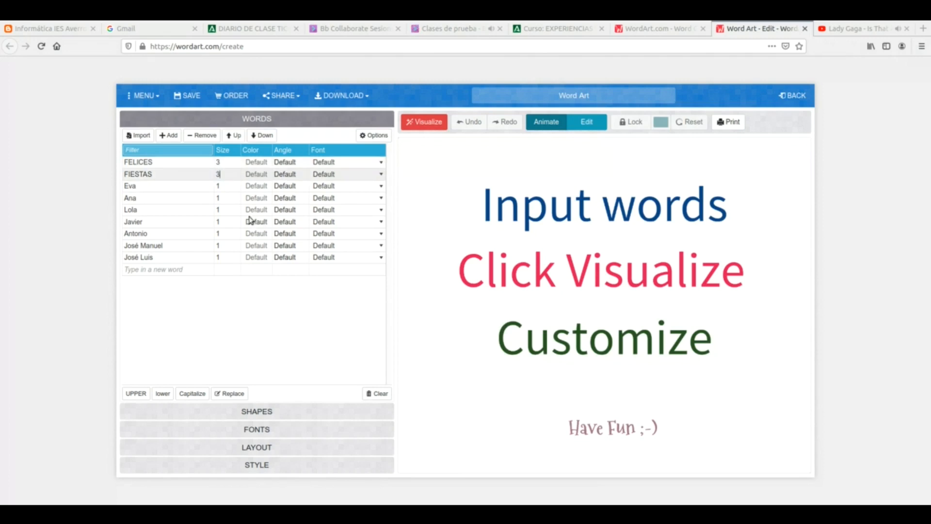
key("Return")
type("3")
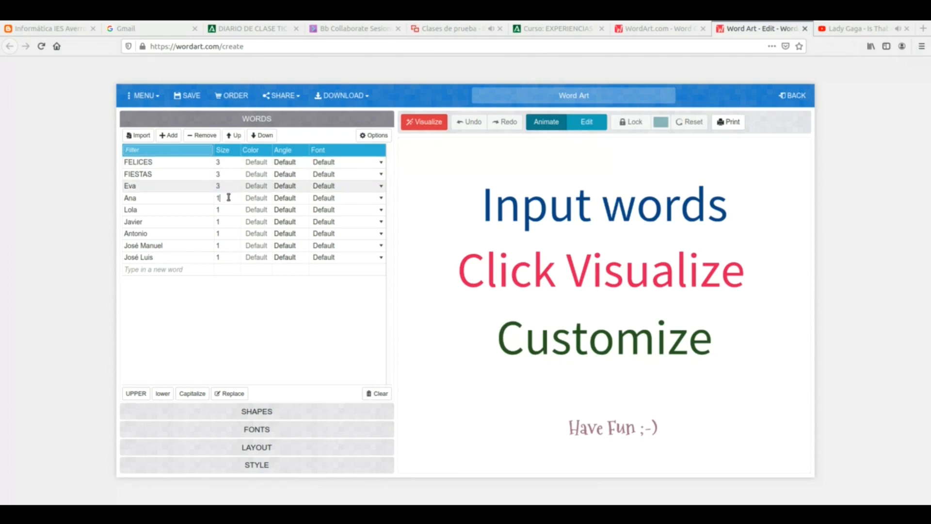
type("3")
key("Return")
type("3")
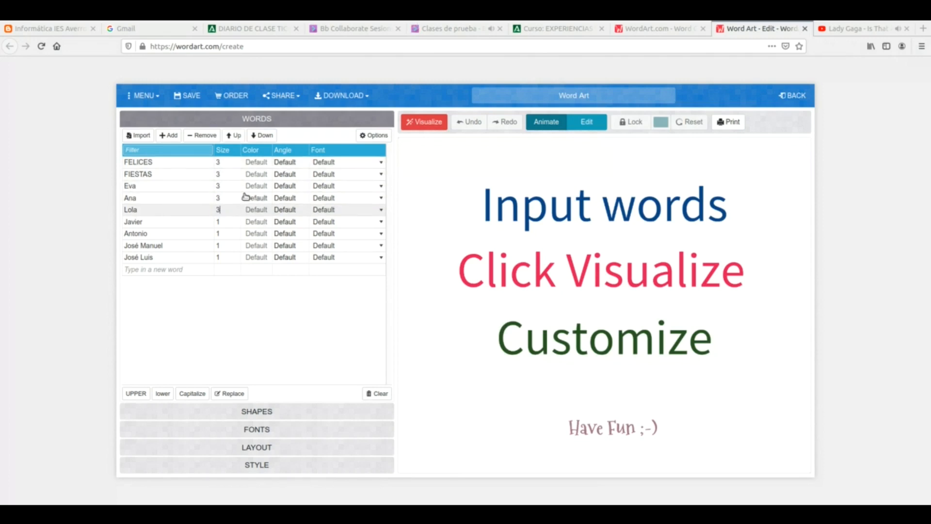
Set the color of both FELICES and FIESTAS to dark blue #00008B
left_click(251, 162)
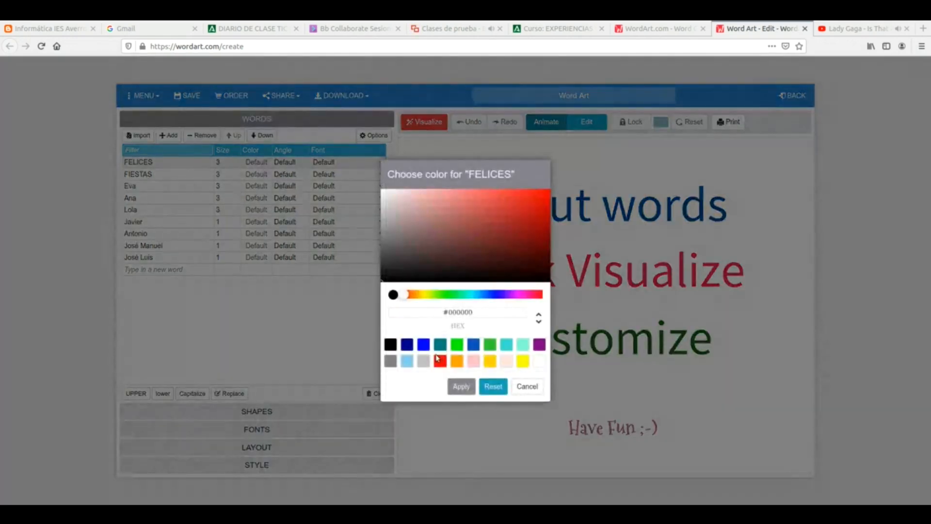
left_click(407, 346)
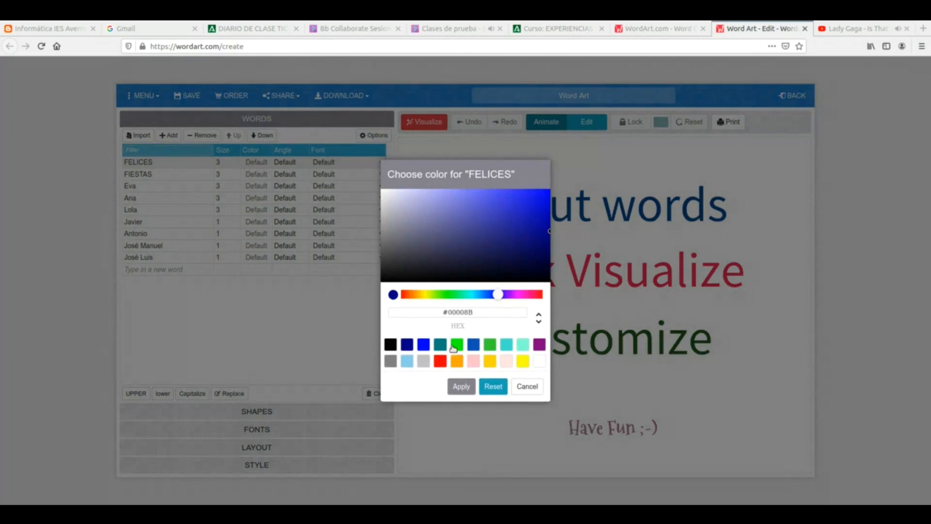
left_click(461, 386)
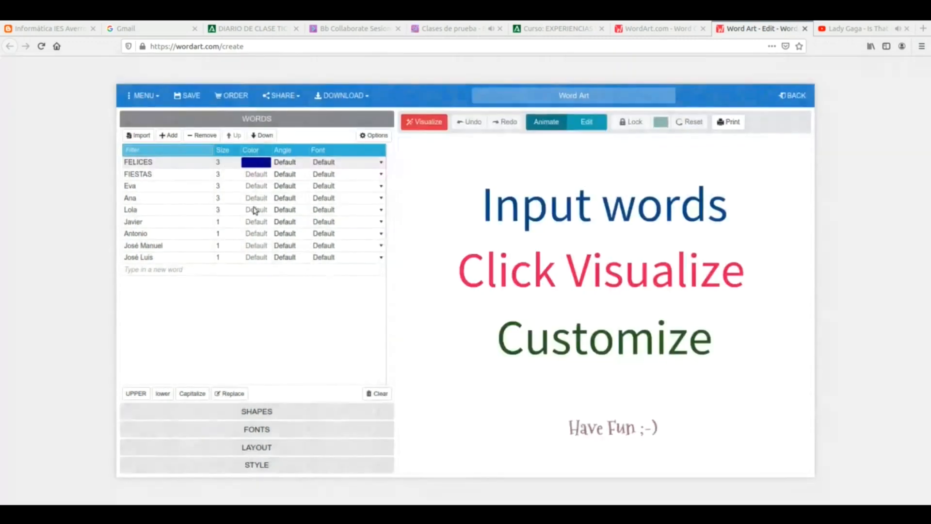
left_click(259, 176)
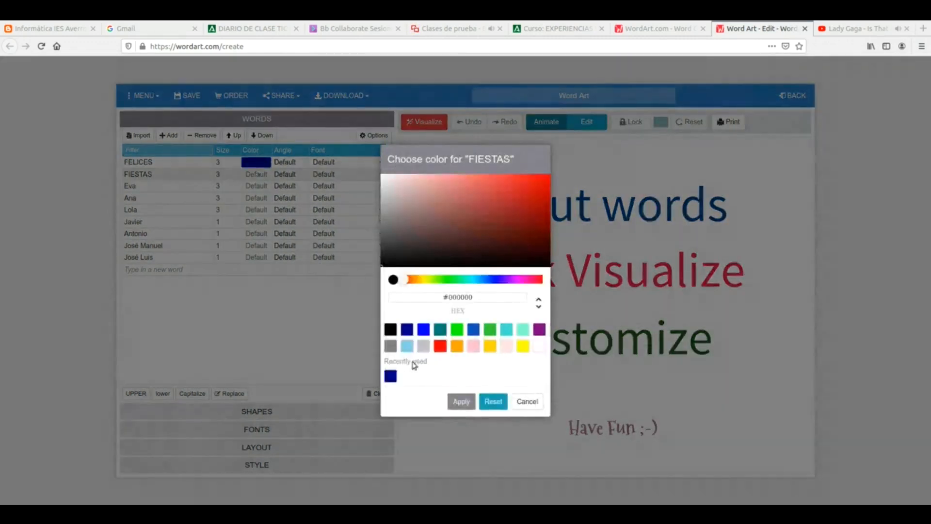
left_click(390, 376)
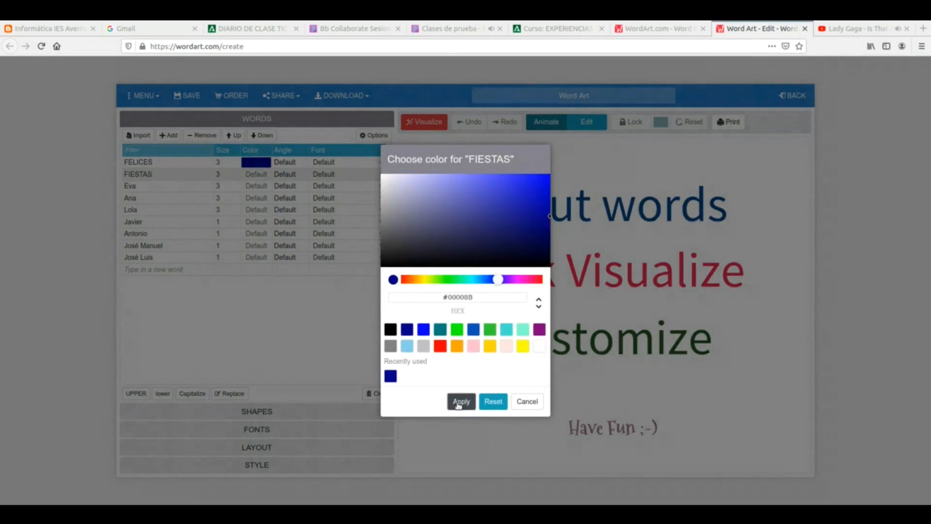
left_click(460, 402)
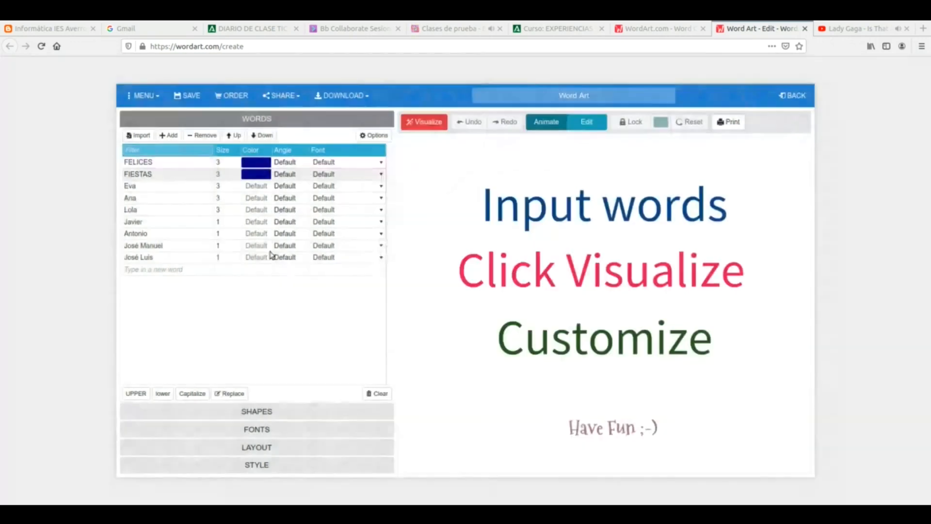
Color the three names below FIESTAS: the first red #FF0000, the second purple #800080 and the third bright green
left_click(257, 188)
left_click(440, 346)
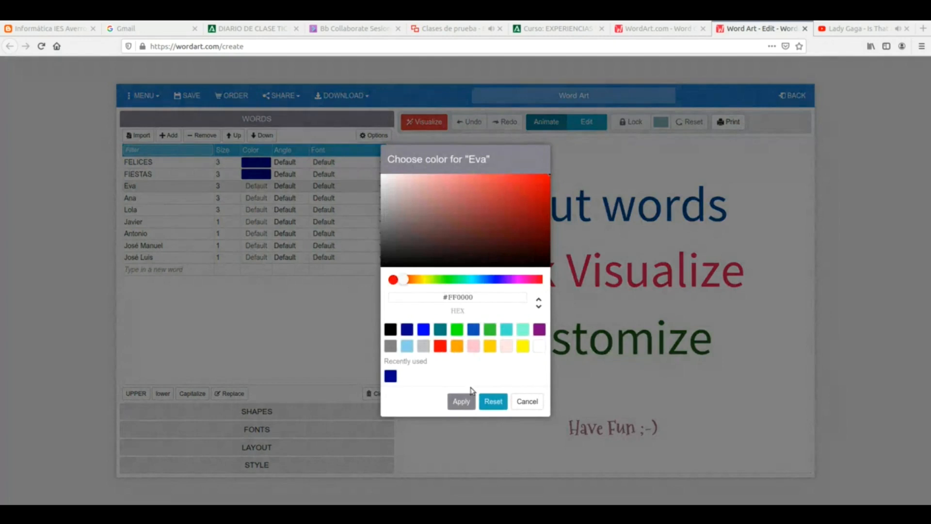
left_click(460, 402)
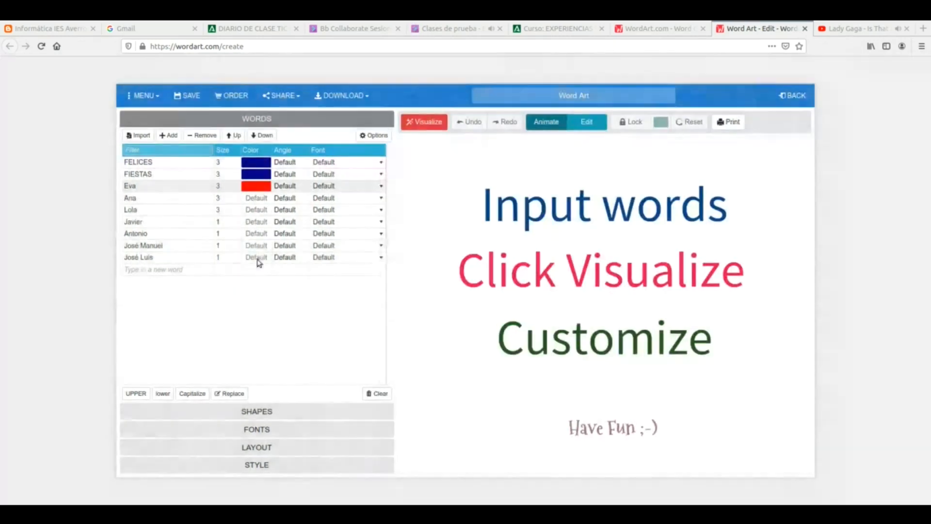
left_click(257, 211)
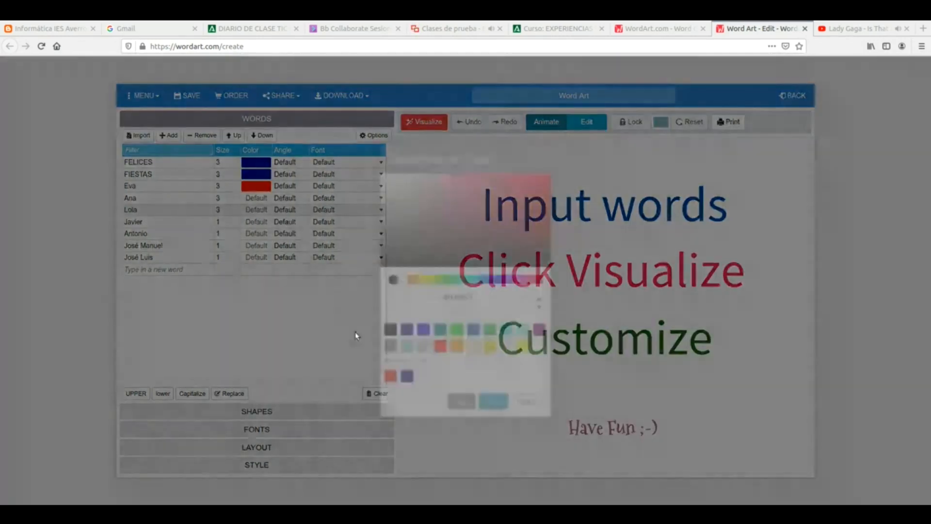
left_click(457, 330)
left_click(461, 402)
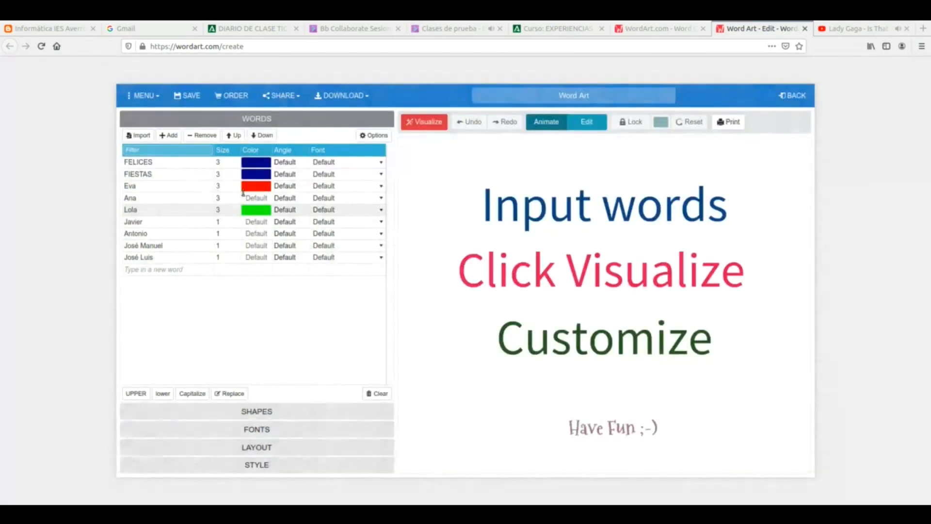
left_click(252, 198)
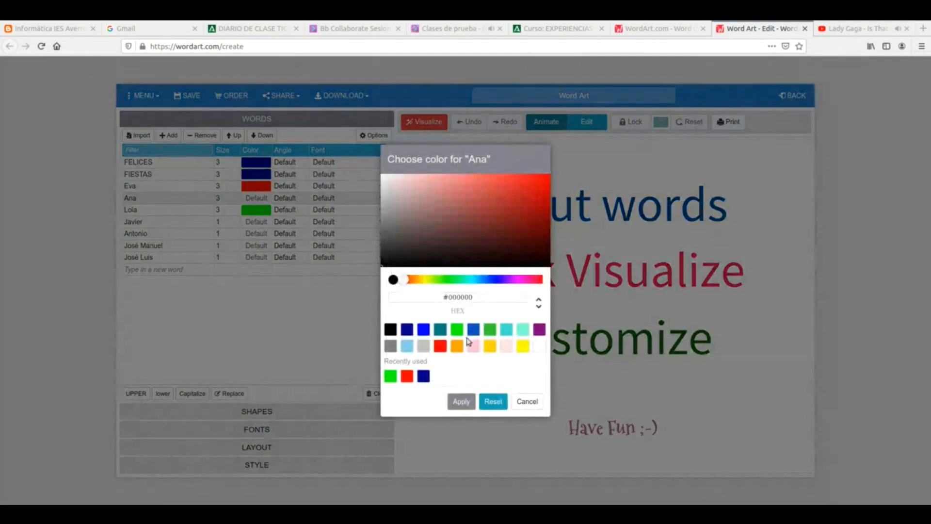
left_click(539, 330)
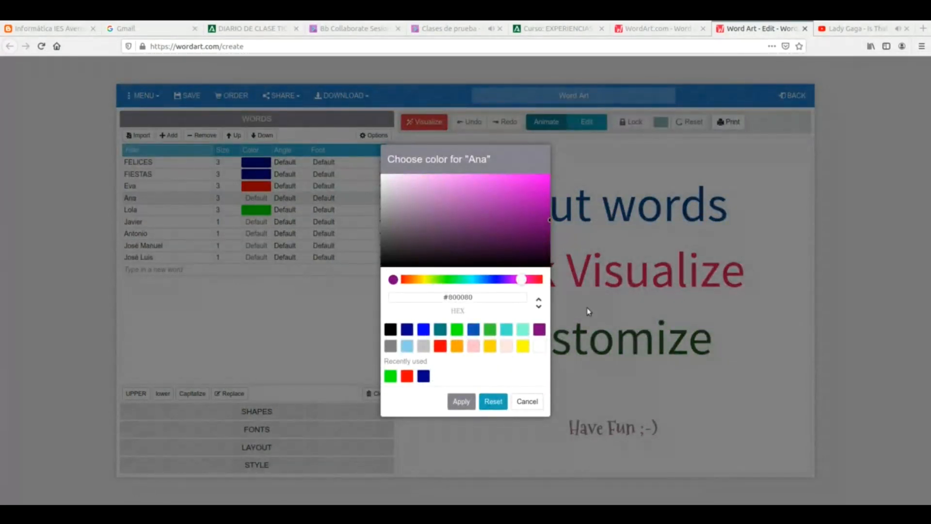
left_click(462, 402)
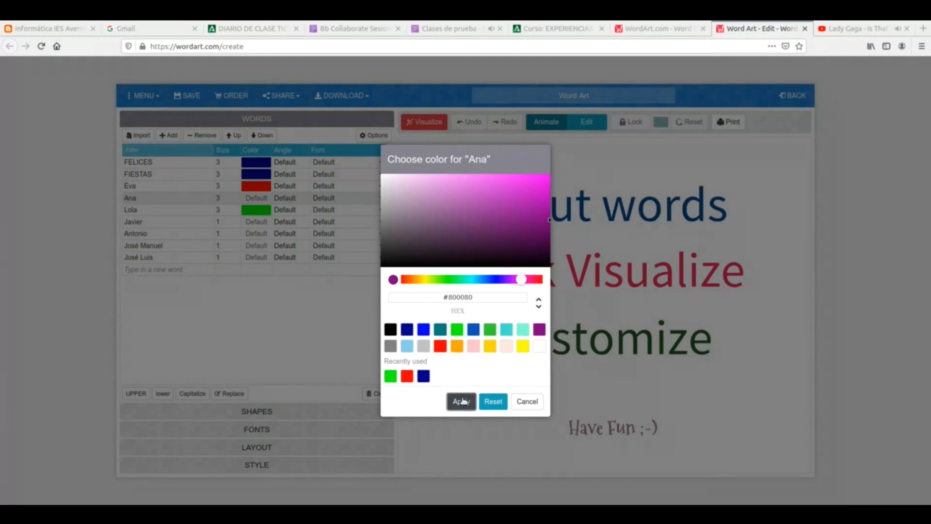
Color the first two size-1 names below the green one: the upper one orange and the lower one green #32CD32
left_click(252, 223)
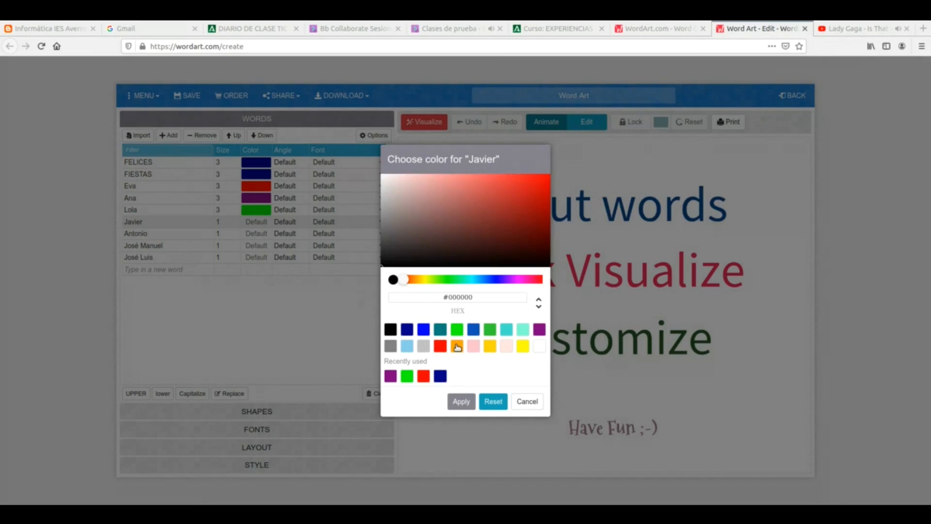
left_click(457, 346)
left_click(461, 402)
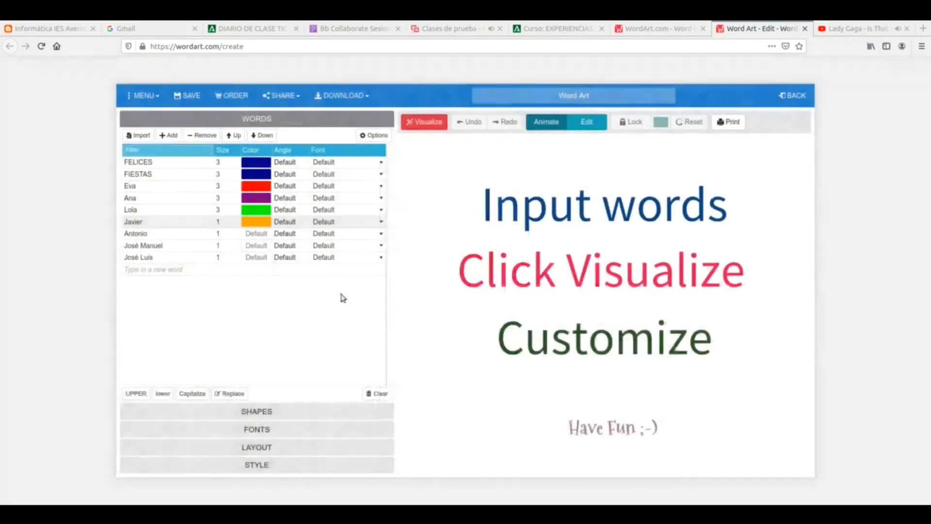
left_click(256, 234)
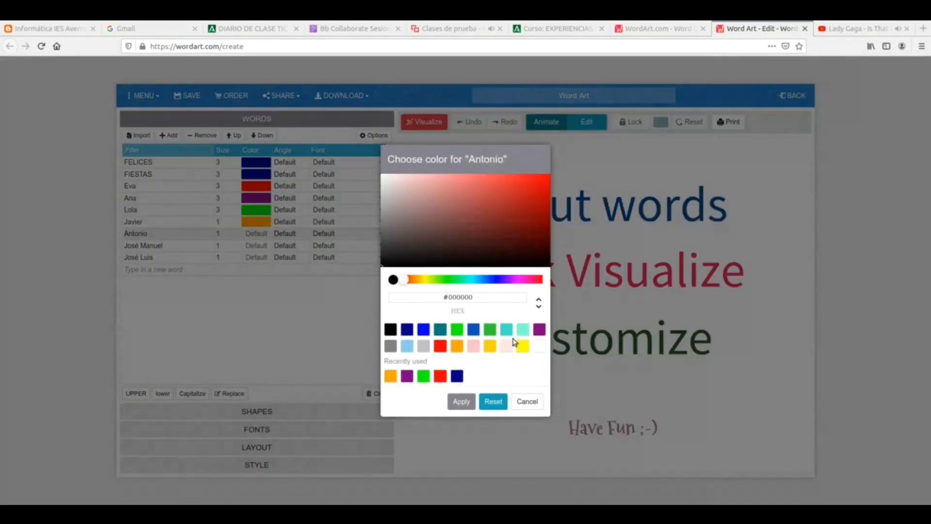
left_click(490, 330)
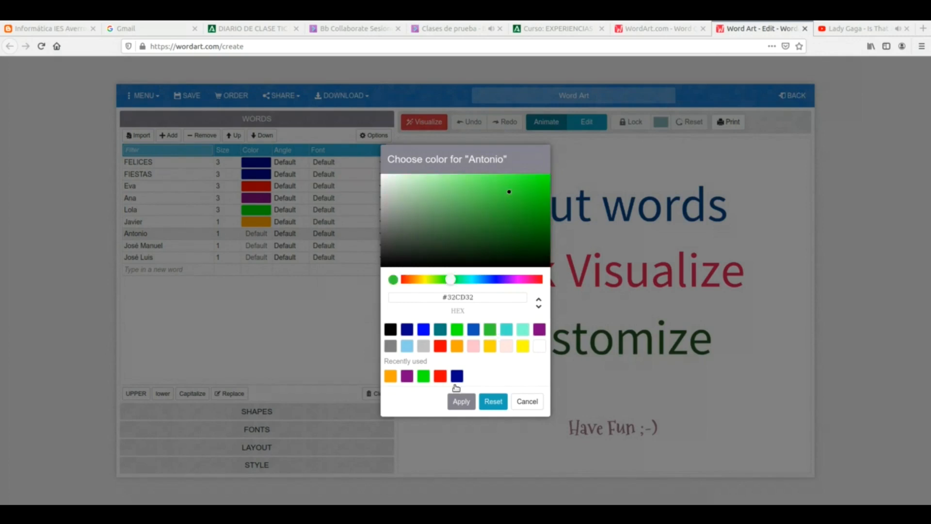
left_click(460, 402)
Color the last two names in the word list: the upper one sky blue #87CEEB and the lower one teal #008080
left_click(261, 246)
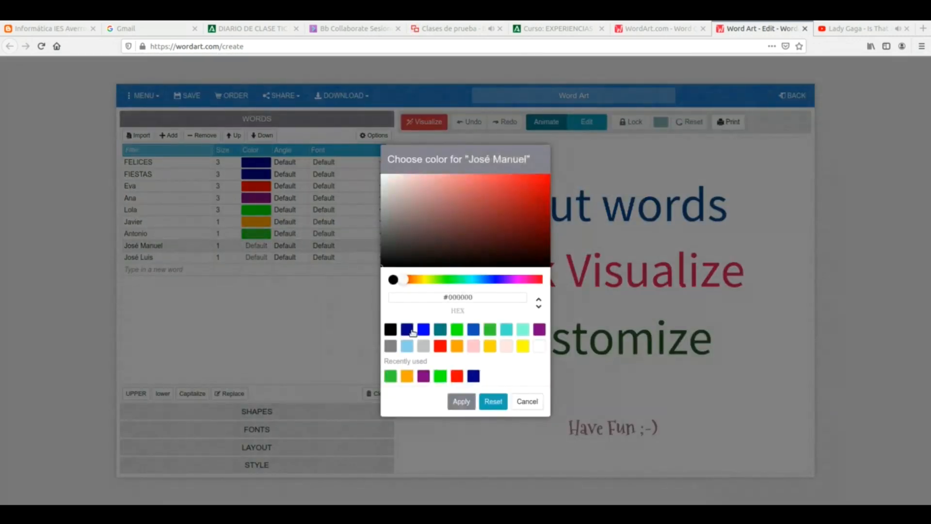
left_click(407, 347)
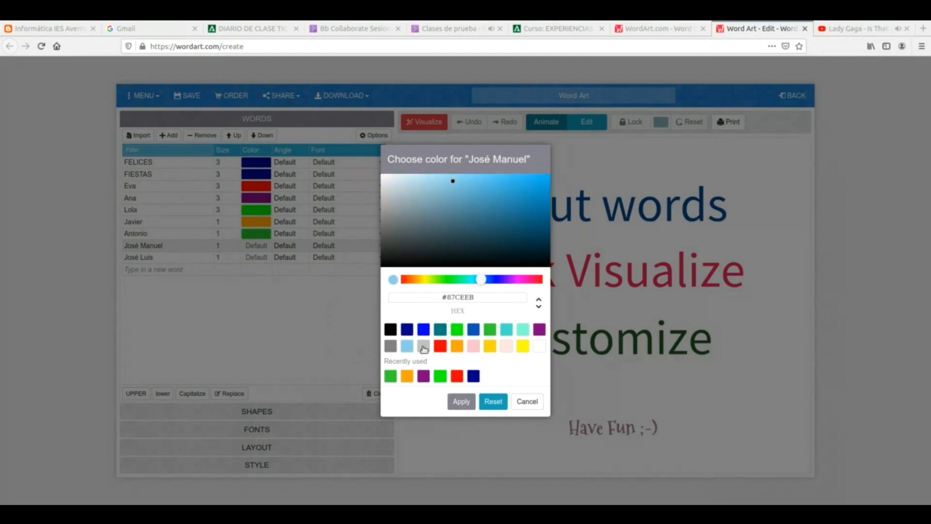
left_click(456, 400)
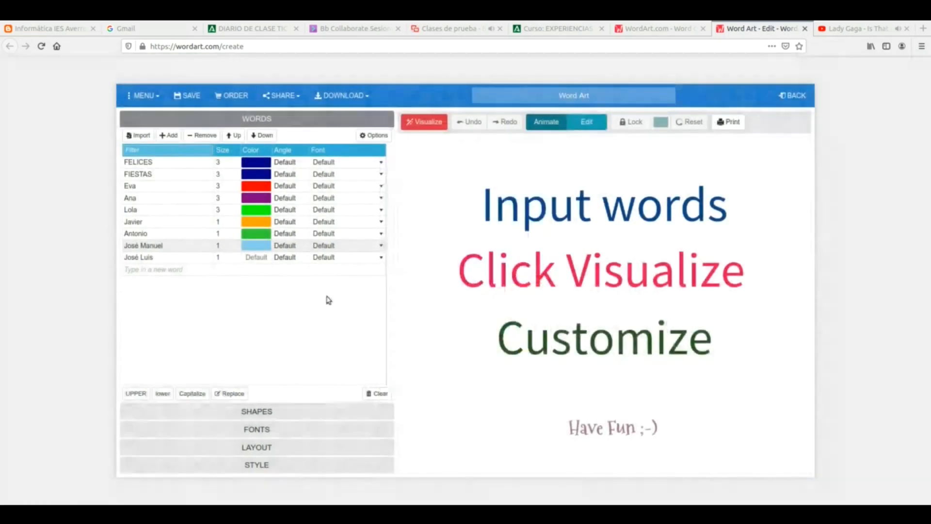
left_click(257, 258)
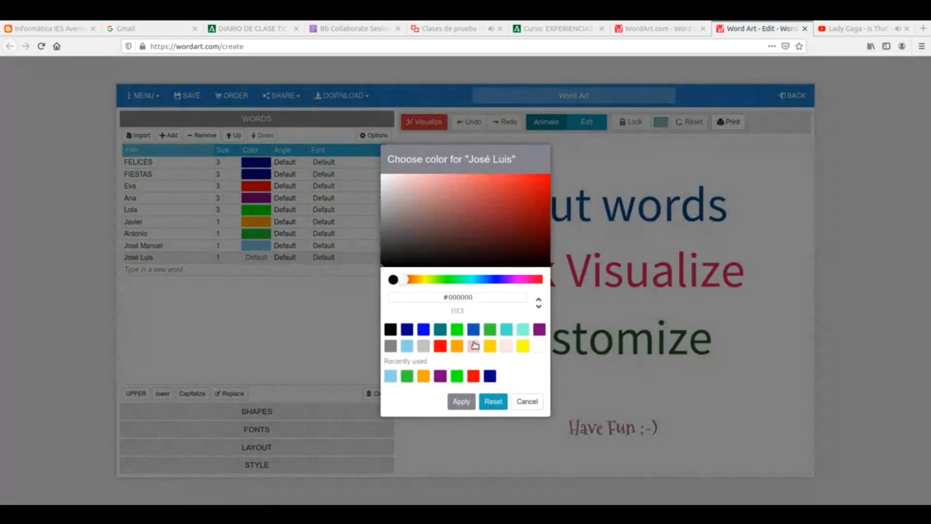
left_click(474, 377)
left_click(438, 333)
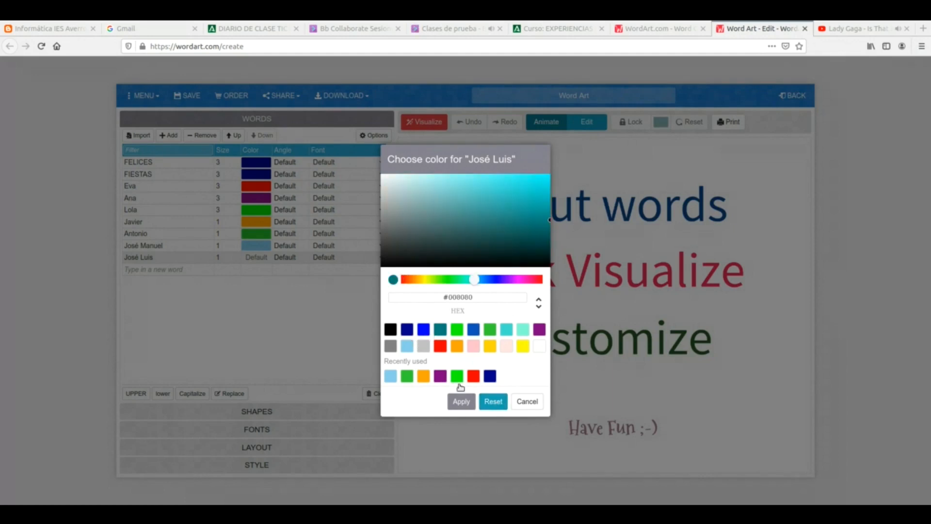
left_click(461, 402)
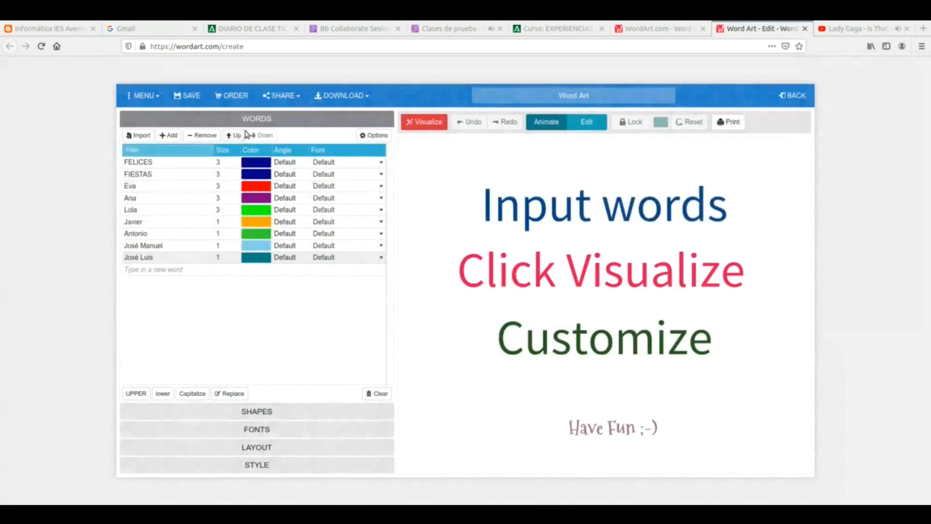
Choose the dark green fir tree without a pot from the Christmas shapes and generate the word cloud
left_click(265, 413)
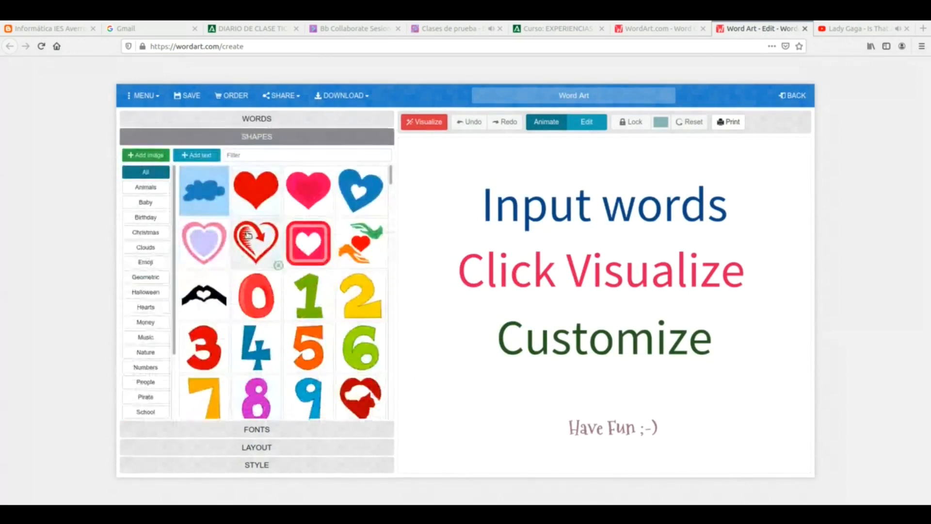
scroll(252, 240, "down", 3)
scroll(250, 242, "down", 3)
scroll(252, 267, "up", 4)
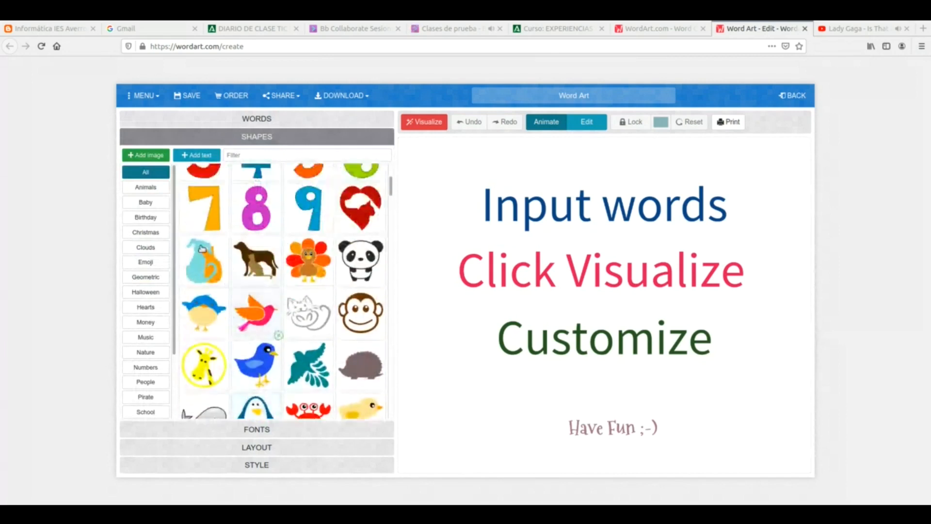
left_click(147, 188)
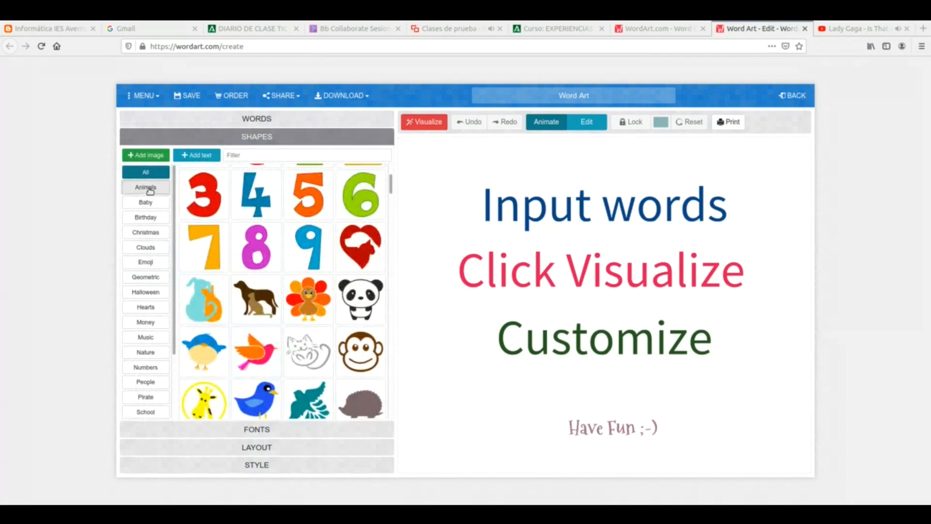
scroll(271, 247, "down", 3)
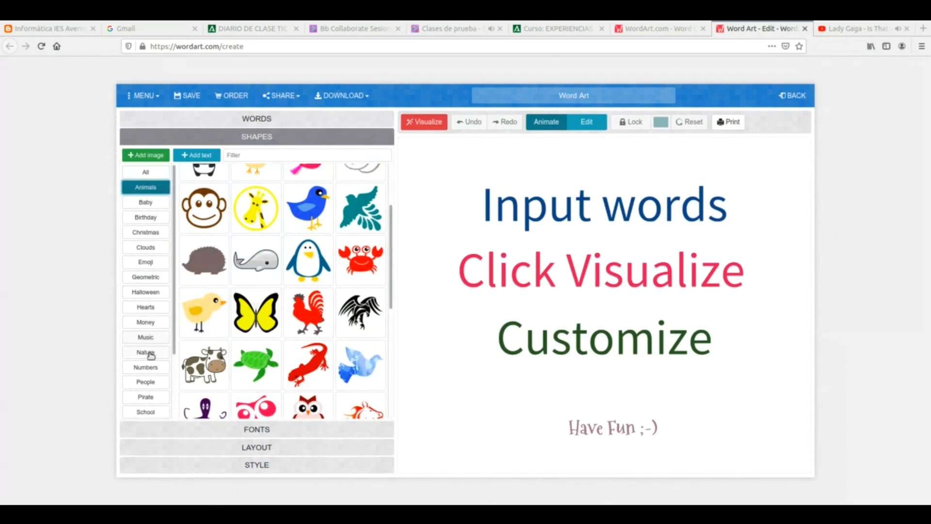
left_click(149, 386)
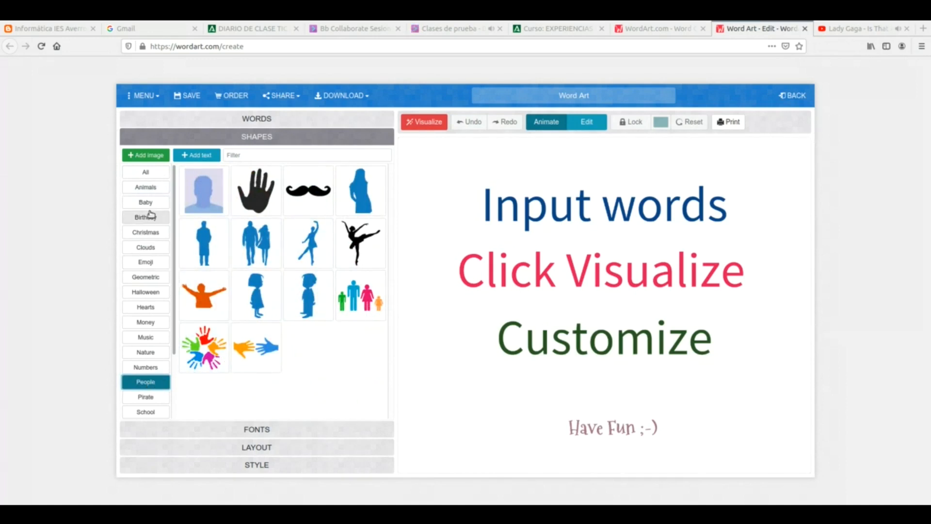
left_click(150, 233)
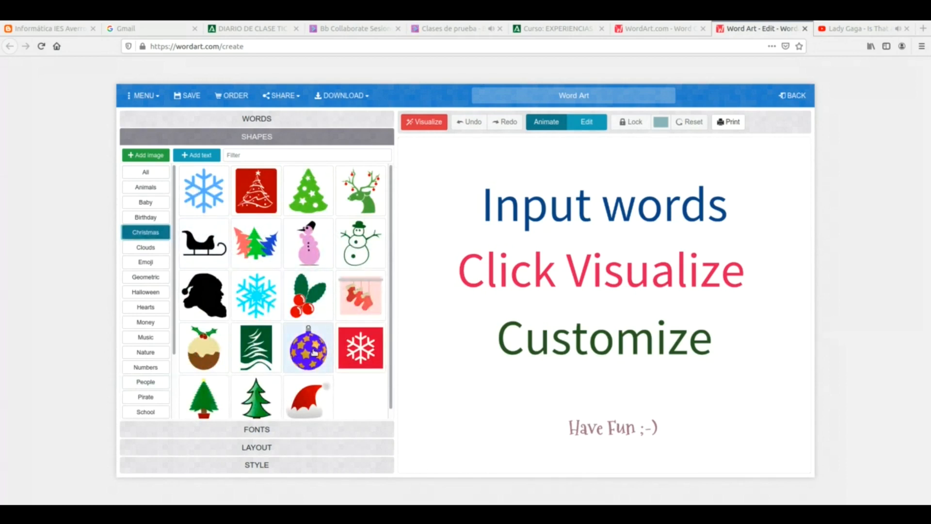
left_click(254, 349)
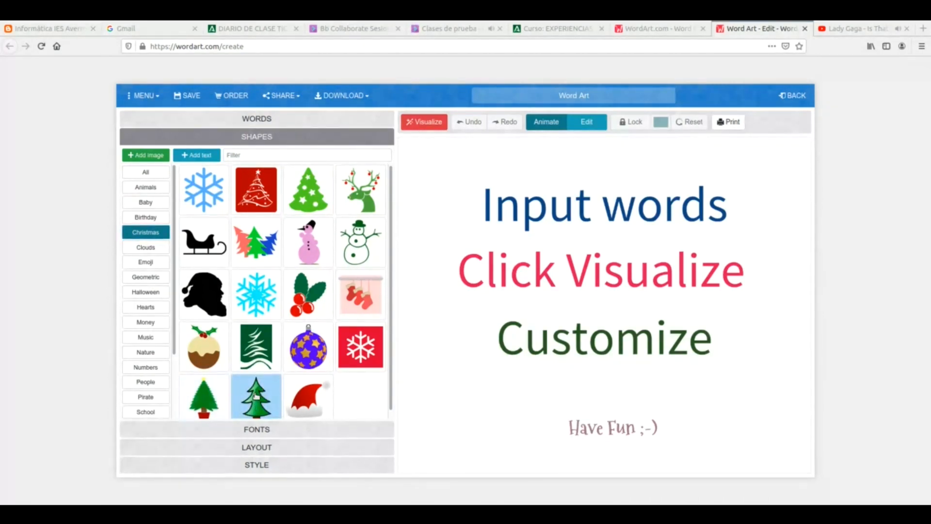
scroll(258, 397, "down", 1)
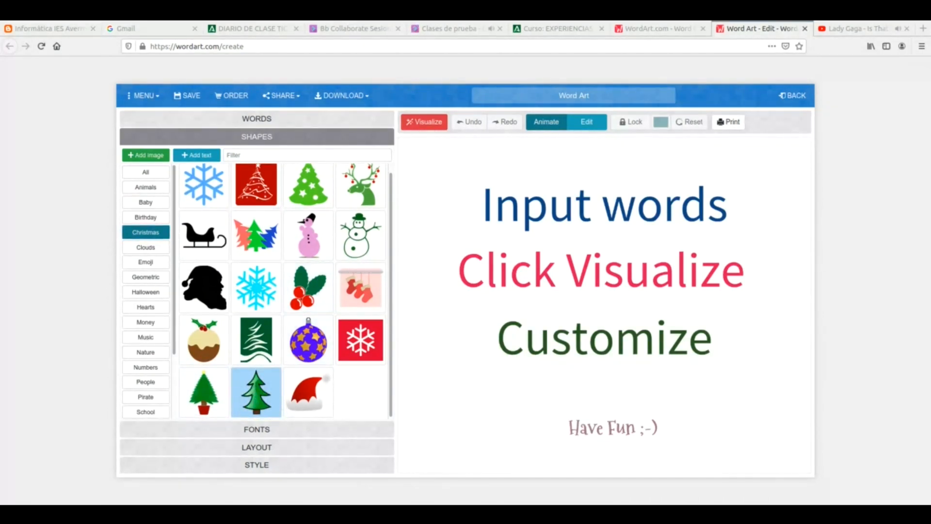
left_click(420, 126)
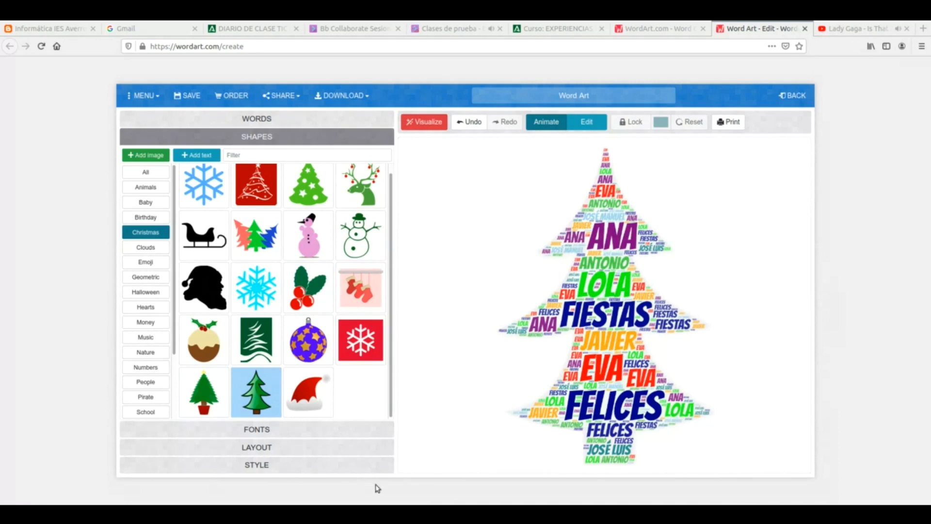
Try the word cloud in the Breip and BPreplay fonts and return it to the Bangers font
left_click(277, 438)
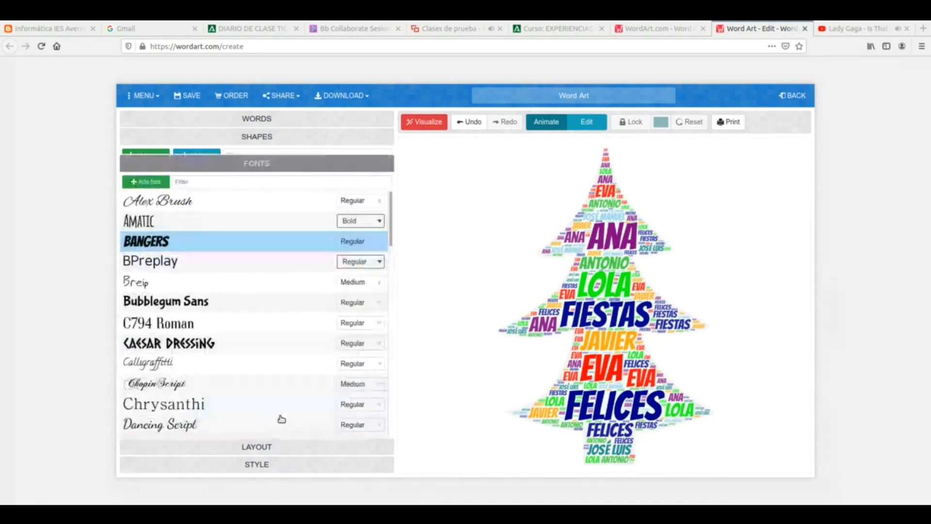
left_click(158, 239)
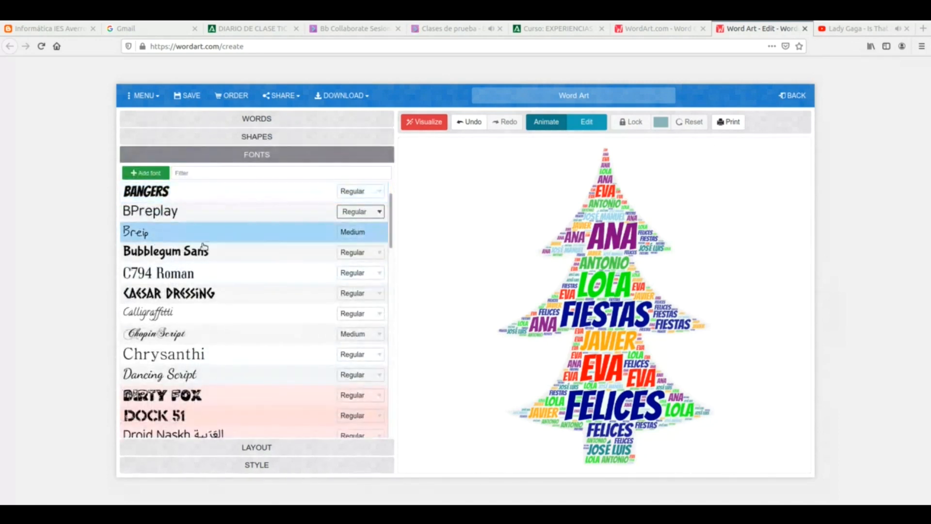
left_click(428, 124)
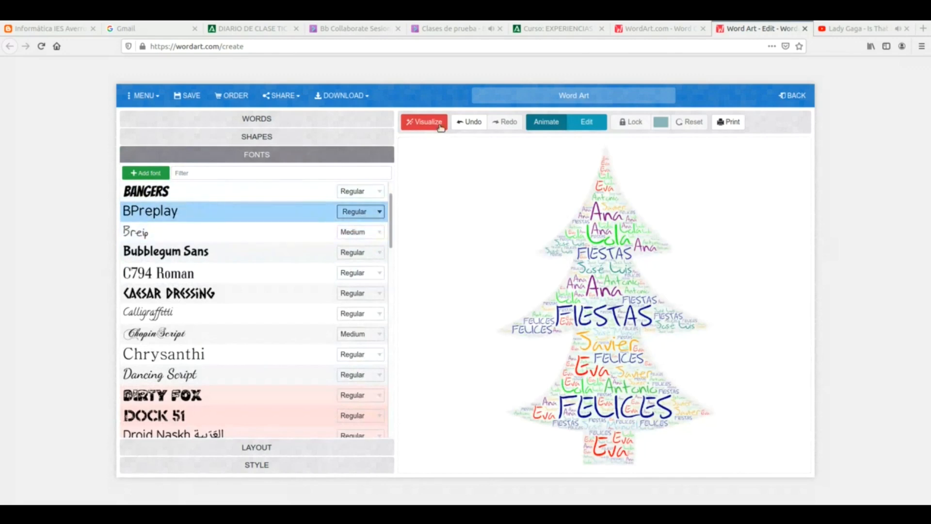
left_click(421, 123)
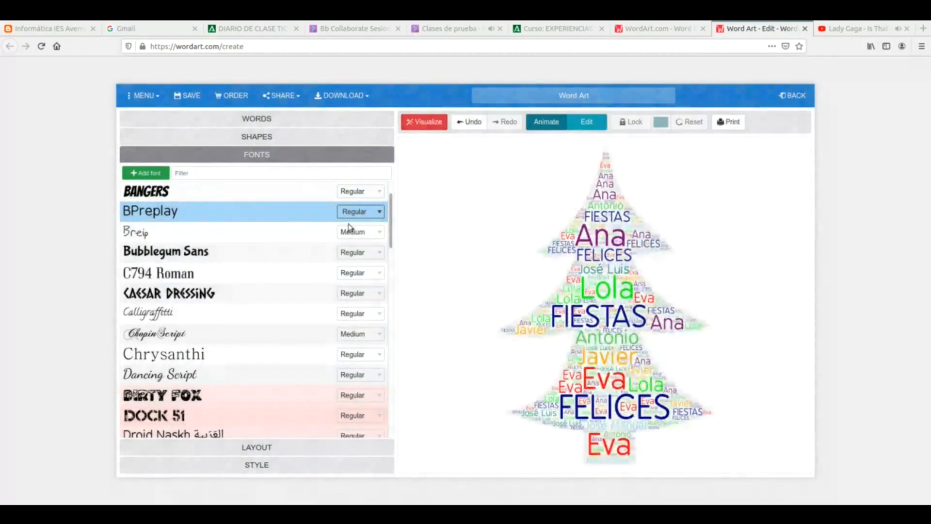
left_click(170, 192)
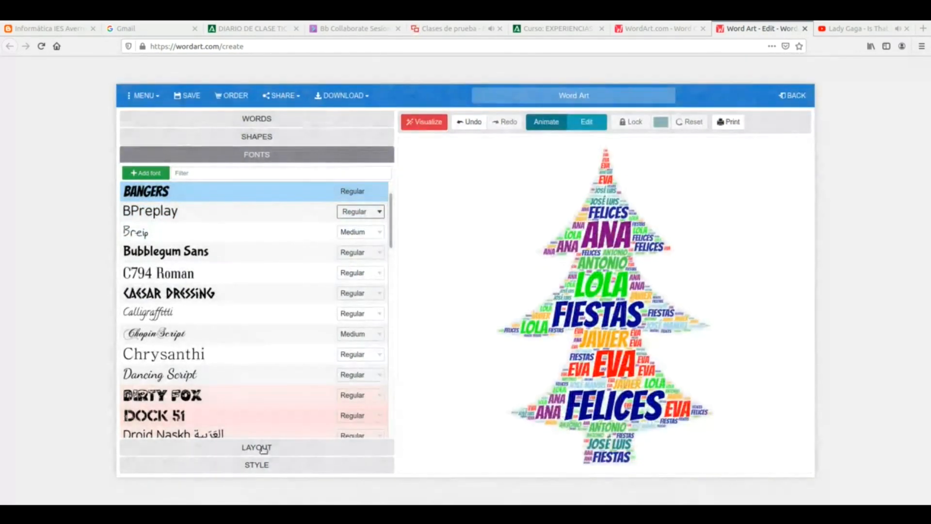
Switch the words colors style to Custom and set the color emphasis to 35%
left_click(263, 449)
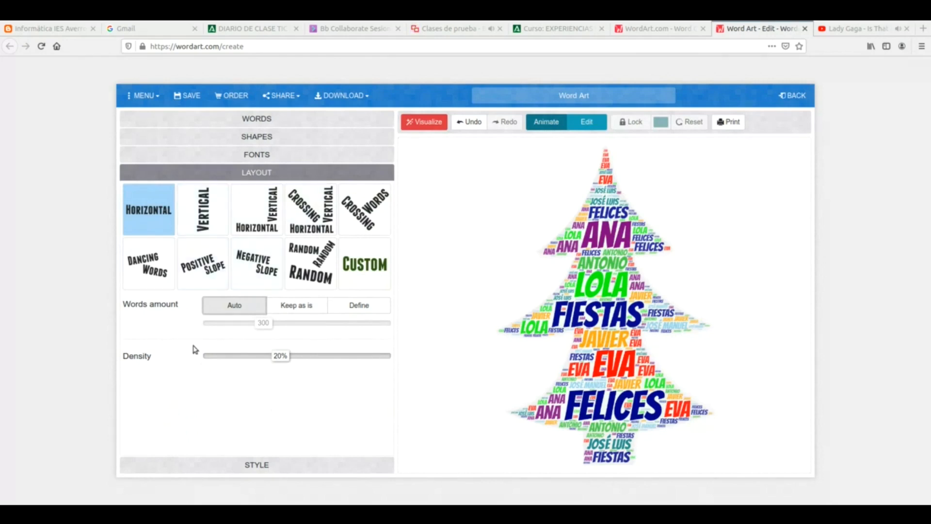
left_click(260, 463)
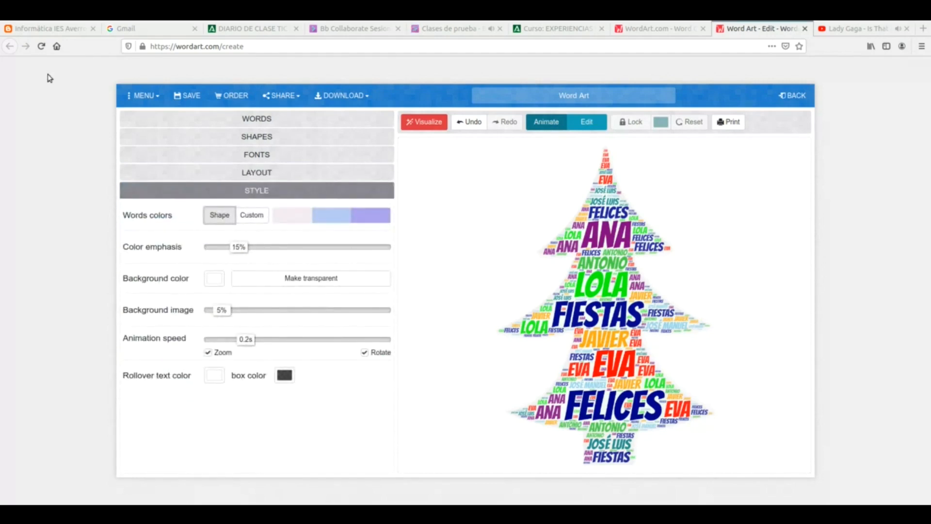
left_click(253, 215)
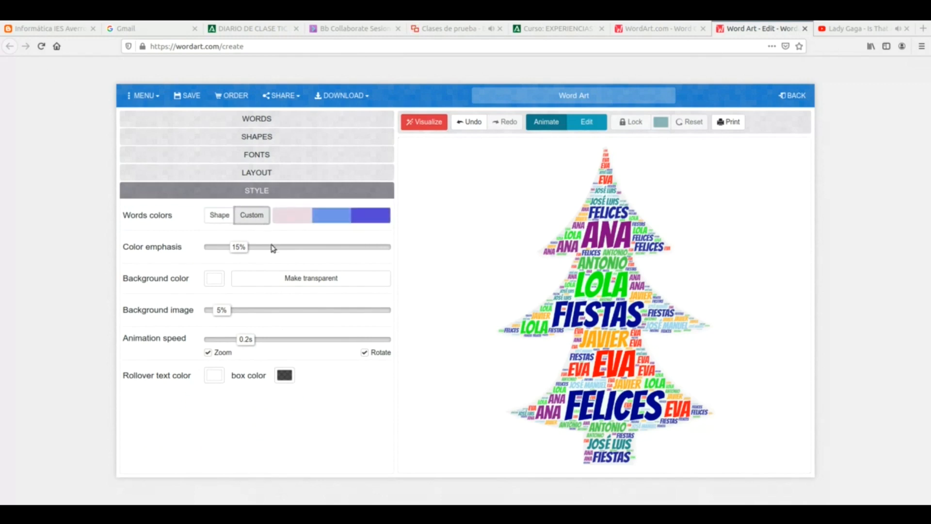
left_click(272, 247)
left_click(334, 216)
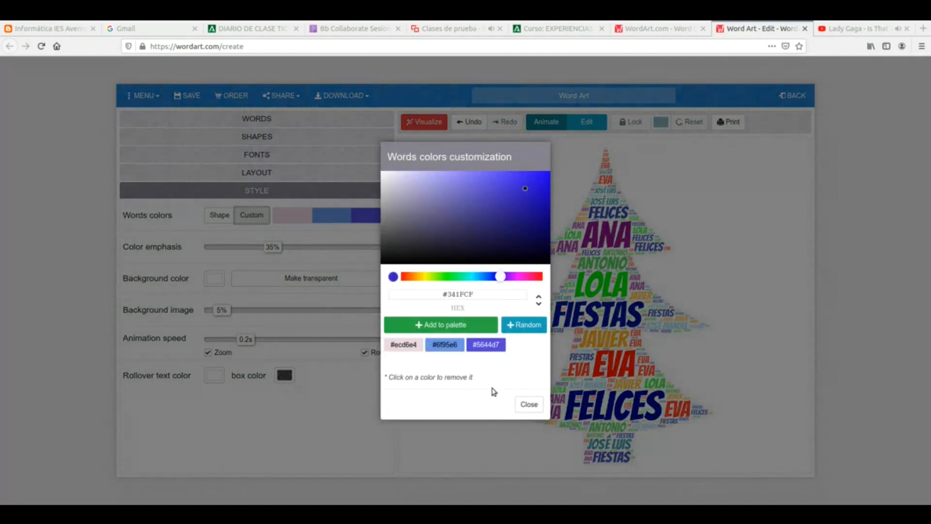
left_click(530, 405)
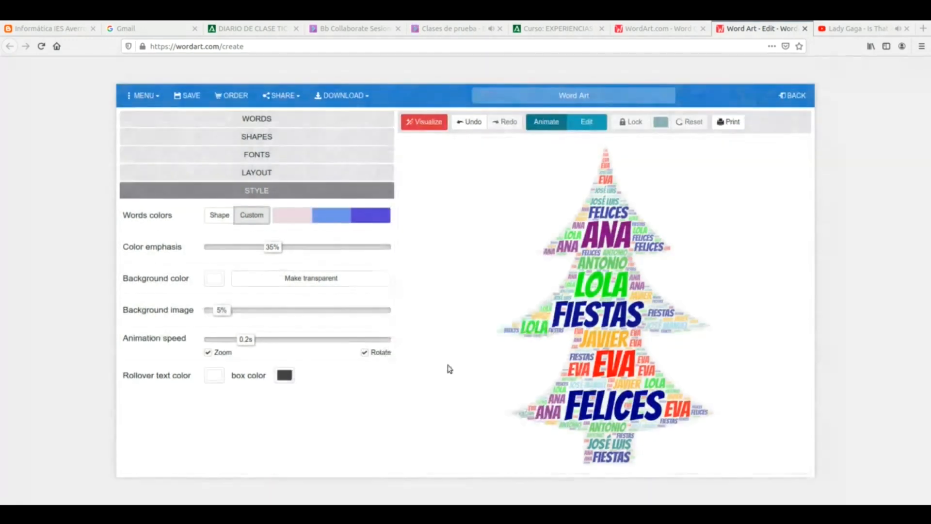
Set the background image strength to 32% and the color emphasis to 25%
left_click(282, 310)
left_click(259, 248)
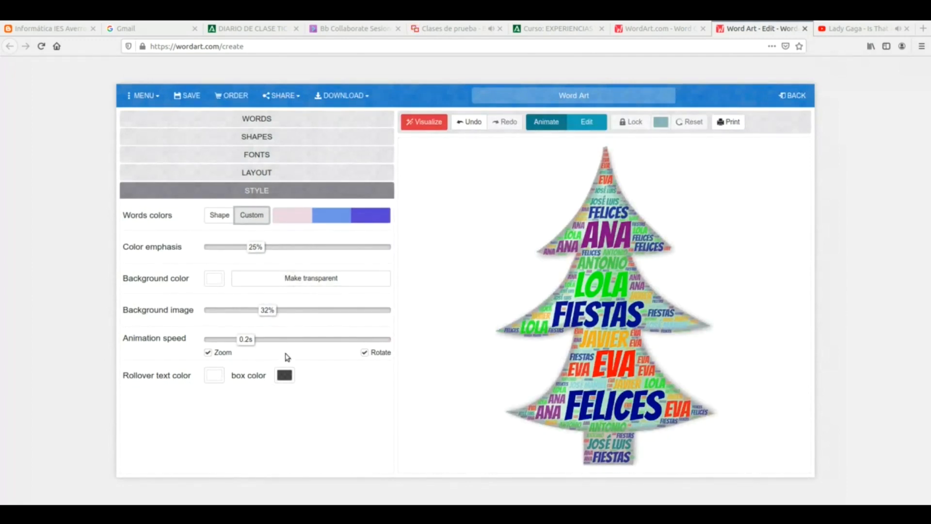
Set the rollover box color to opaque dark blue with RGB 0, 0, 139
left_click(297, 376)
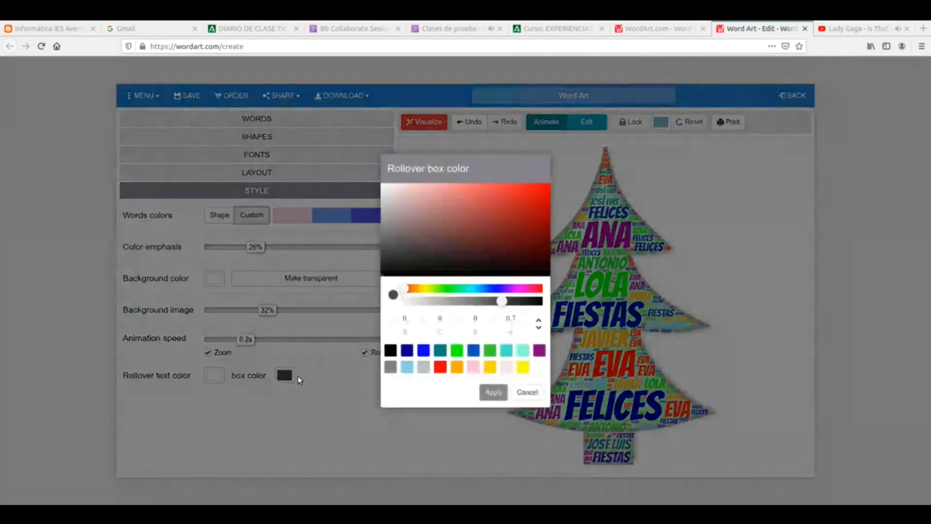
left_click(406, 357)
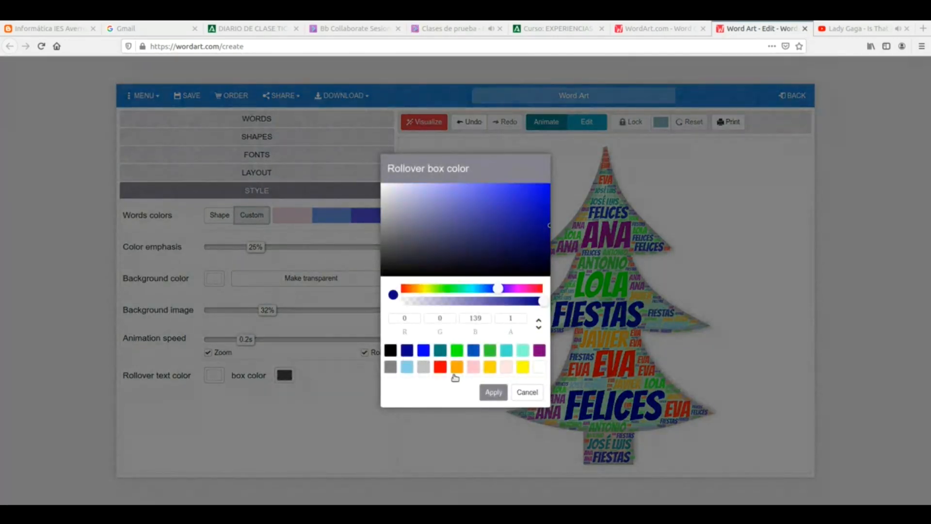
left_click(492, 391)
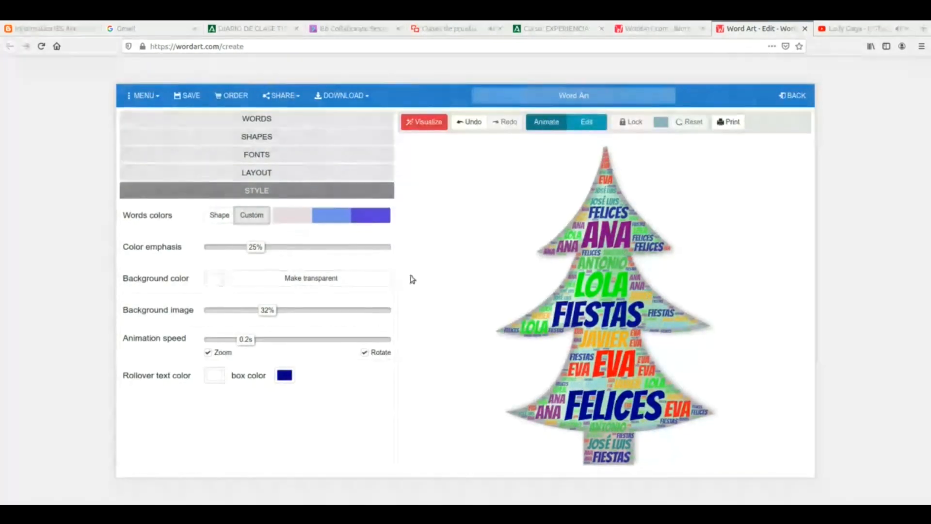
Download the finished word cloud as a Standard JPEG
left_click(334, 99)
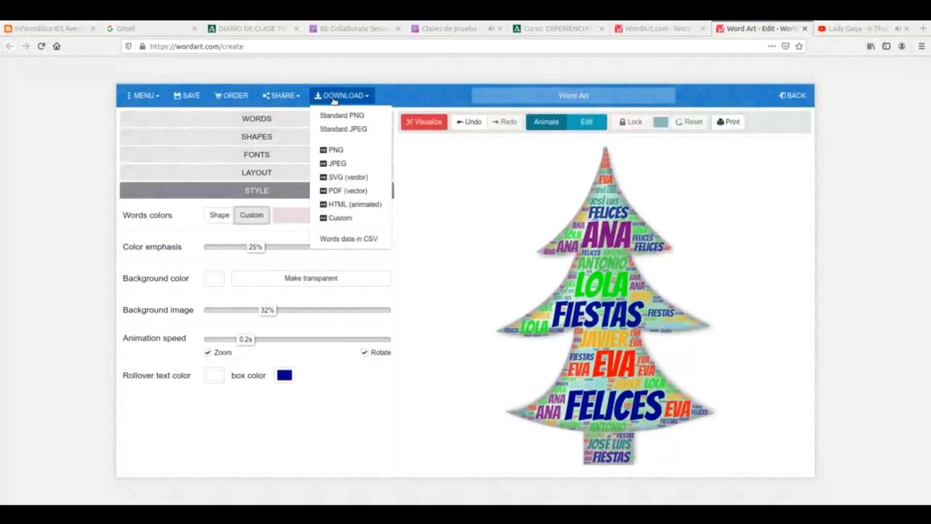
left_click(333, 130)
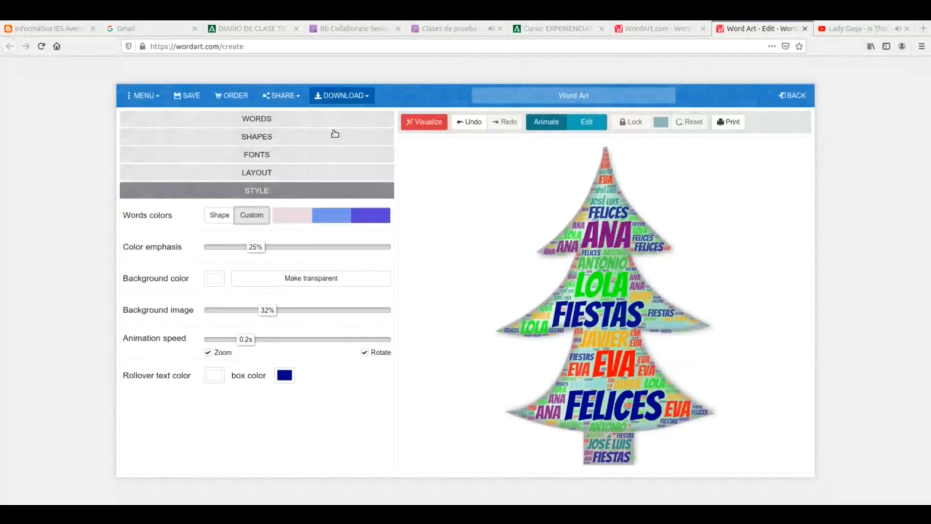